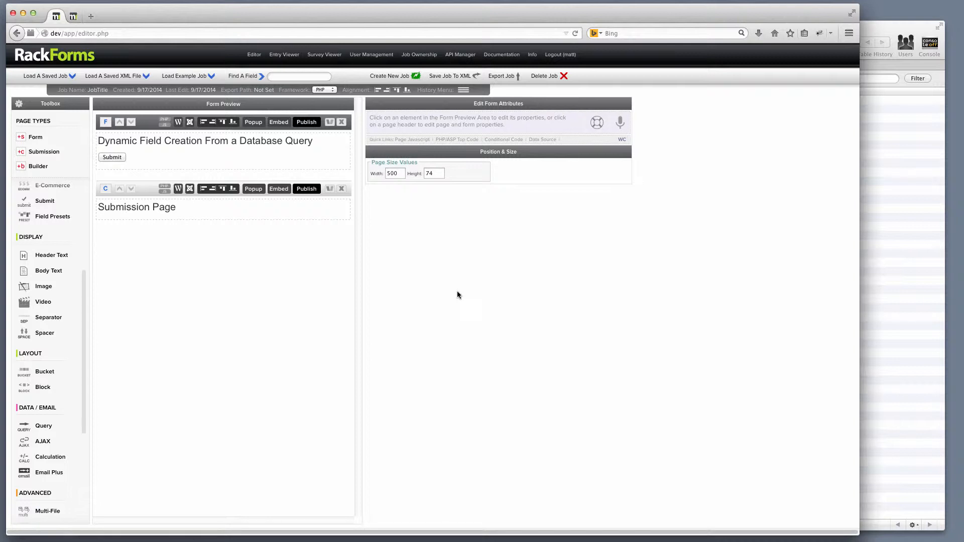
- Select the 'Dynamic Field Creation From a Database Query' heading to show its section header properties
{"action": "left_click", "coordinate": [284, 141]}
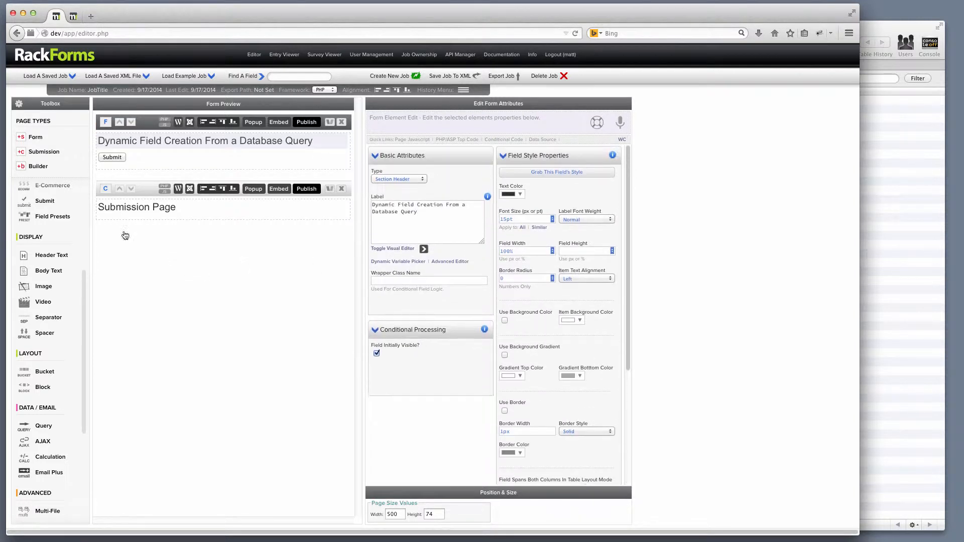
{"action": "scroll", "coordinate": [56, 366], "scroll_direction": "down", "scroll_amount": 1}
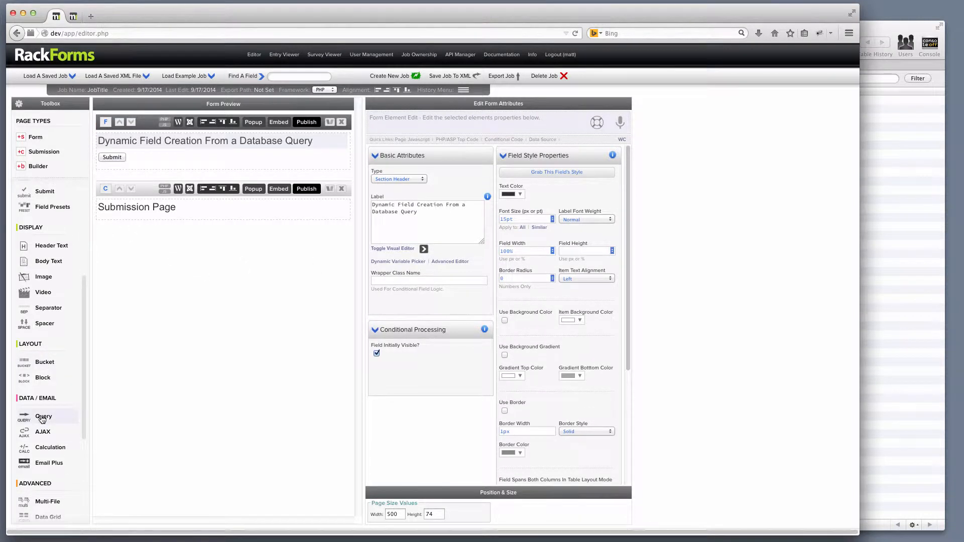
- Add a Query element reading SELECT name, age, email FROM fb_demo LIMIT 1, with dynamic form elements enabled
{"action": "left_click", "coordinate": [42, 420]}
{"action": "left_click", "coordinate": [546, 260]}
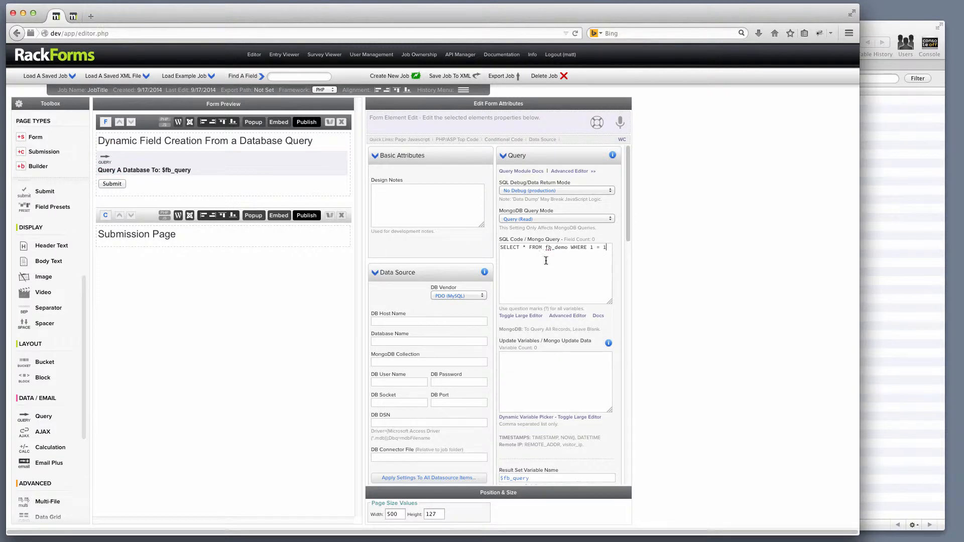
{"action": "double_click", "coordinate": [524, 247]}
{"action": "type", "text": "name, age, email"}
{"action": "left_click_drag", "start_coordinate": [567, 256], "coordinate": [526, 255]}
{"action": "type", "text": "LIMIT"}
{"action": "scroll", "coordinate": [541, 251], "scroll_direction": "down", "scroll_amount": 10}
{"action": "scroll", "coordinate": [552, 291], "scroll_direction": "down", "scroll_amount": 2}
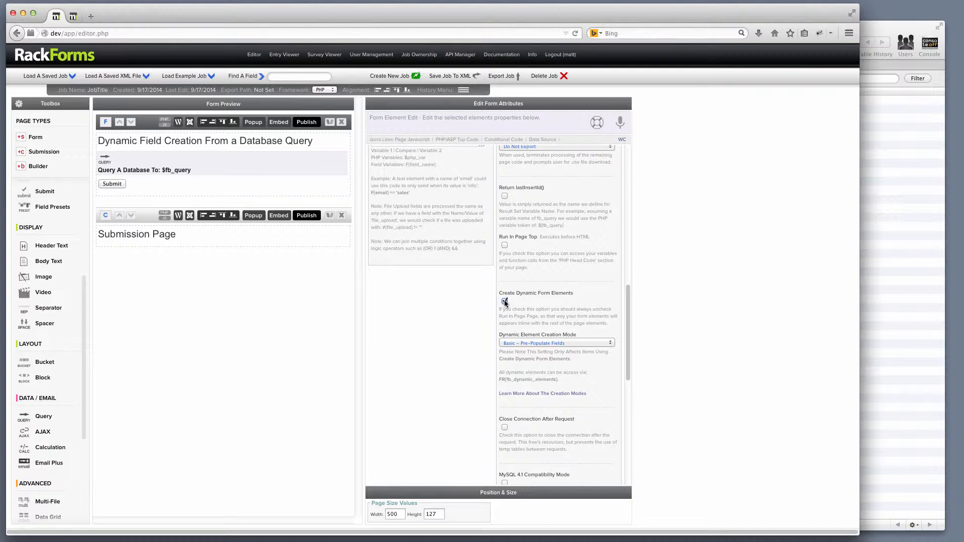
- Publish the form, check the pre-filled Name, Age and Email values in the preview, then close it
{"action": "left_click", "coordinate": [302, 121]}
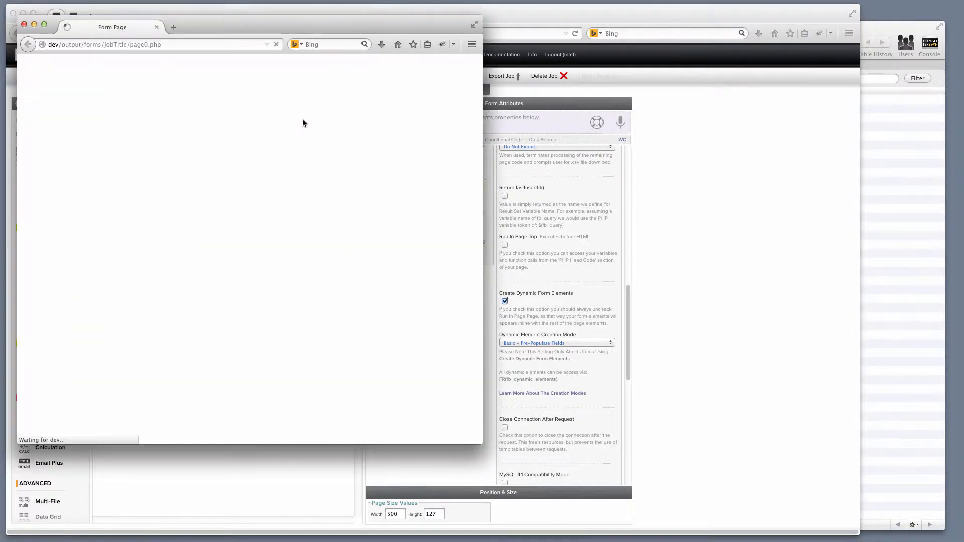
{"action": "key", "text": "Tab"}
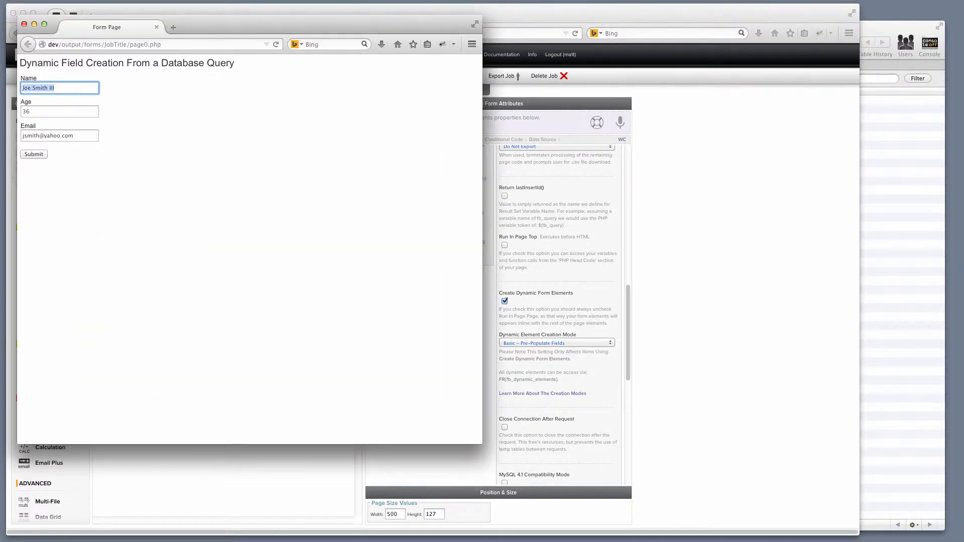
{"action": "key", "text": "Tab"}
{"action": "key", "text": "Tab"}
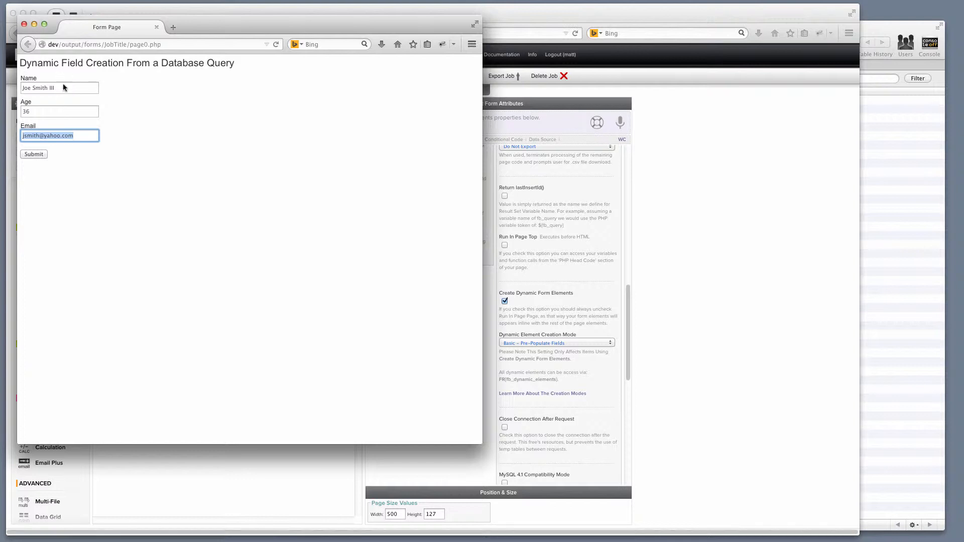
{"action": "left_click_drag", "start_coordinate": [36, 129], "coordinate": [13, 78]}
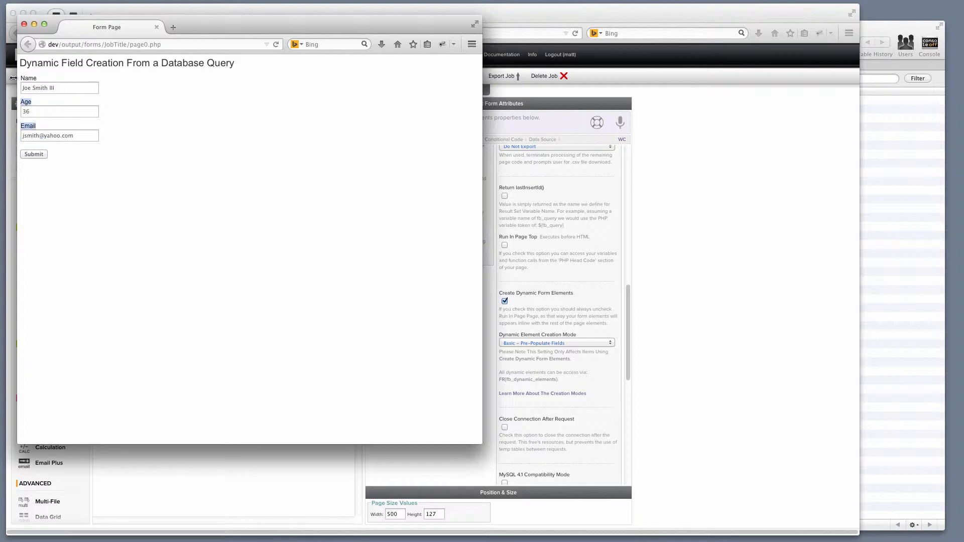
{"action": "left_click", "coordinate": [64, 87]}
{"action": "left_click_drag", "start_coordinate": [77, 87], "coordinate": [22, 86]}
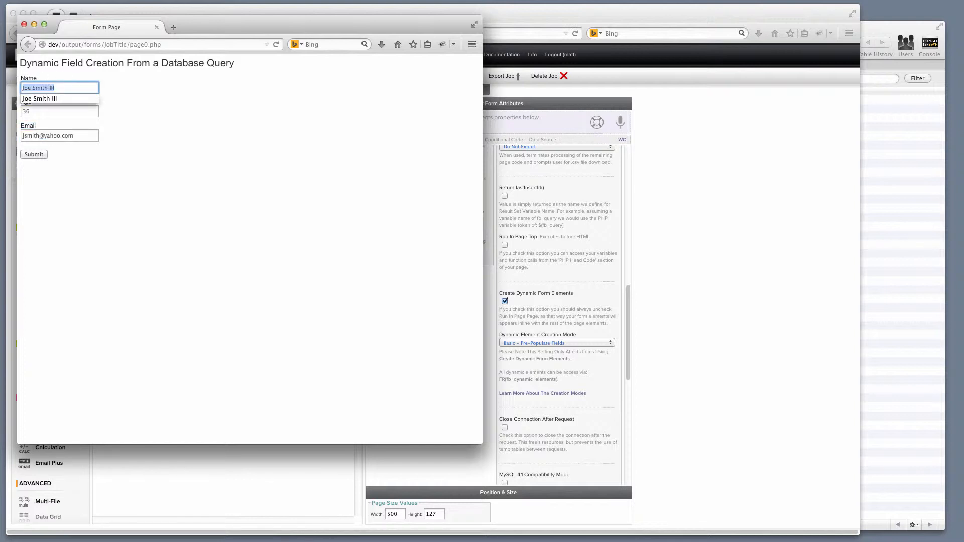
{"action": "left_click", "coordinate": [24, 24]}
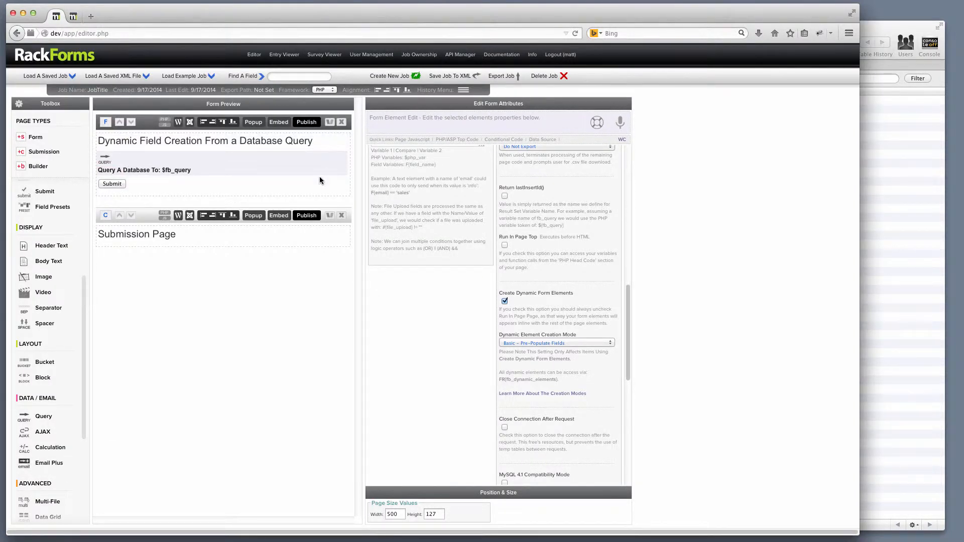
- Set dynamic element mode to 'Basic – Do Not Pre-Populate Fields', republish, and confirm the fields are empty
{"action": "left_click", "coordinate": [577, 342]}
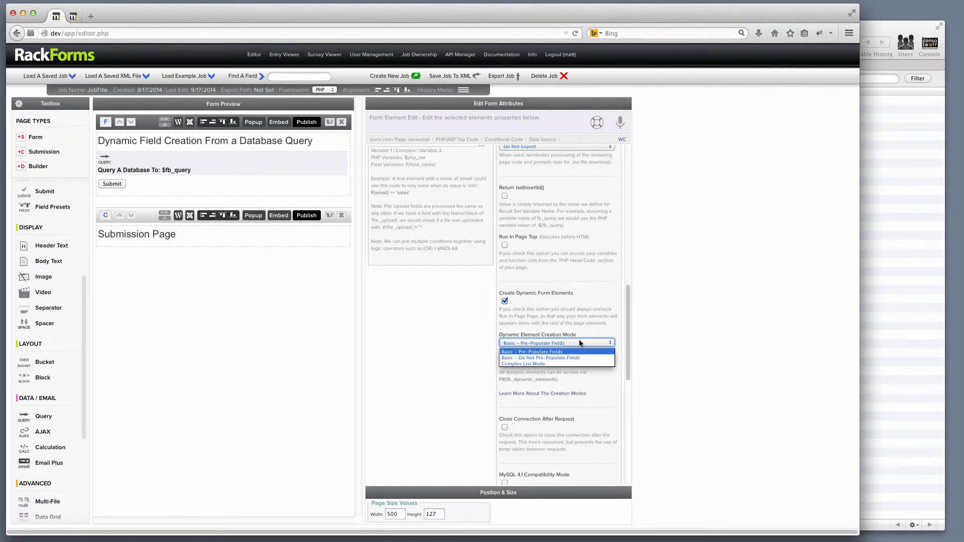
{"action": "left_click", "coordinate": [557, 357]}
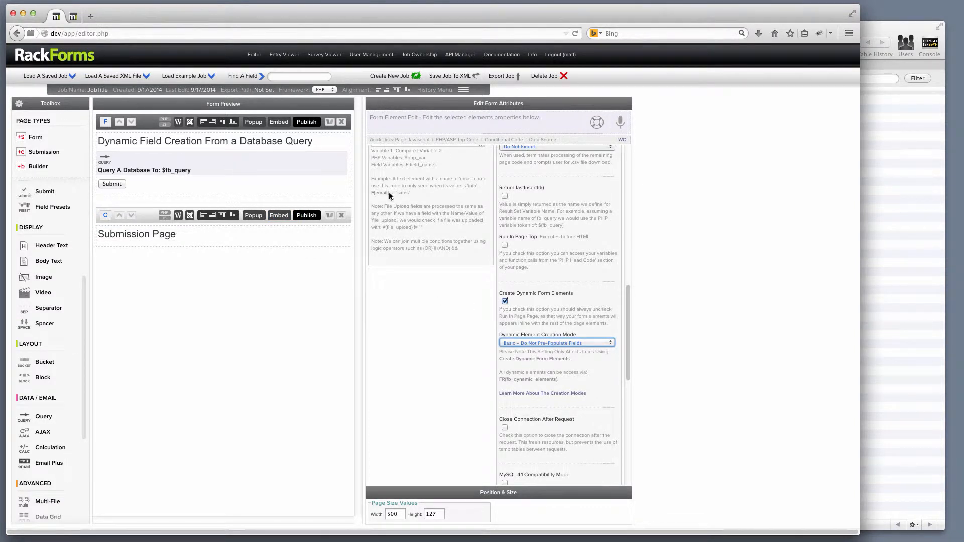
{"action": "left_click", "coordinate": [305, 123]}
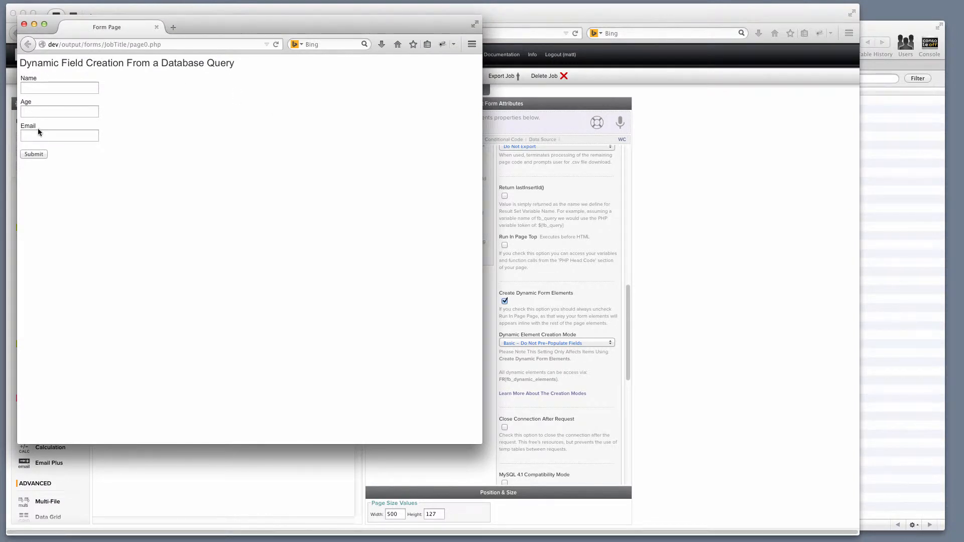
{"action": "left_click", "coordinate": [24, 25]}
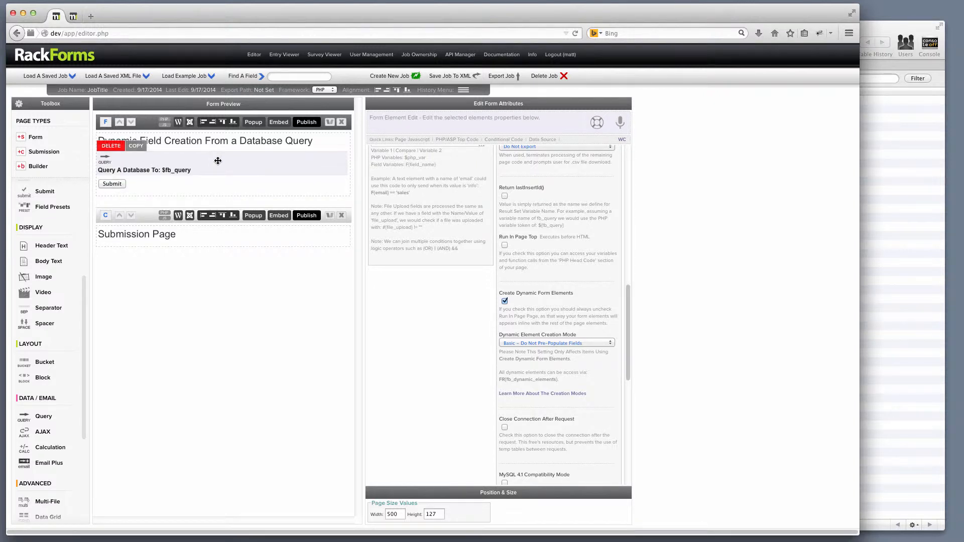
- Generate an SQL+ insert item for table fb_demo with the SQL+ Automator for MySQL
{"action": "right_click", "coordinate": [186, 165]}
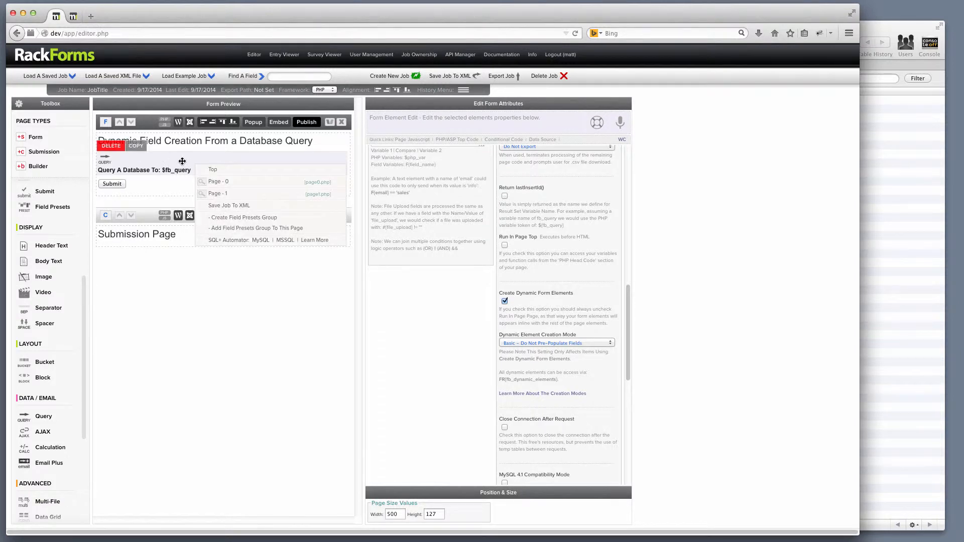
{"action": "left_click", "coordinate": [261, 240]}
{"action": "left_click", "coordinate": [534, 133]}
{"action": "type", "text": "fb"}
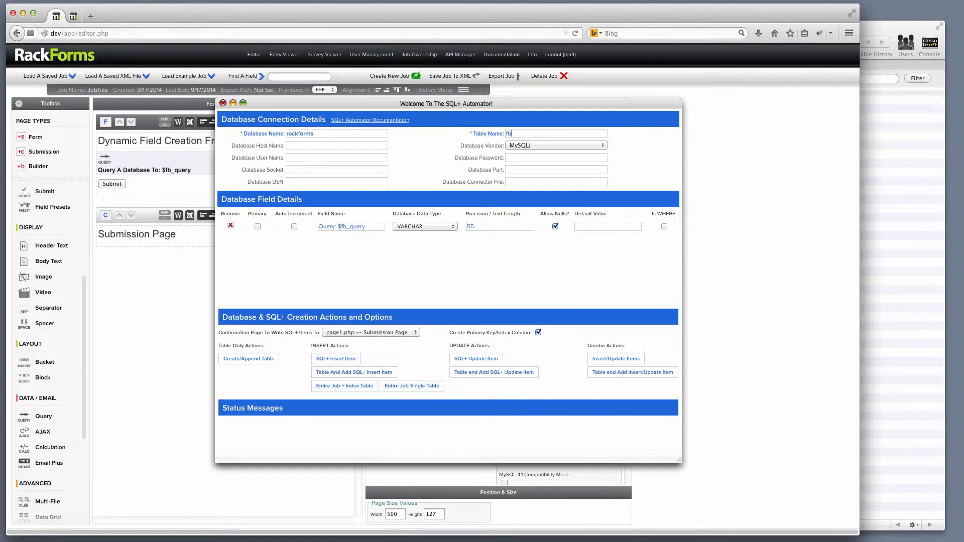
{"action": "type", "text": "_demo"}
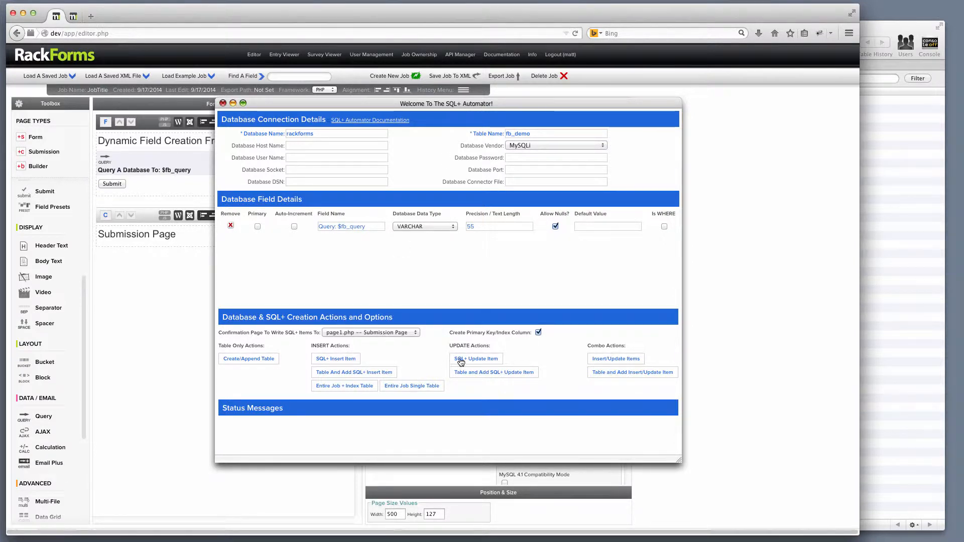
{"action": "left_click", "coordinate": [337, 362]}
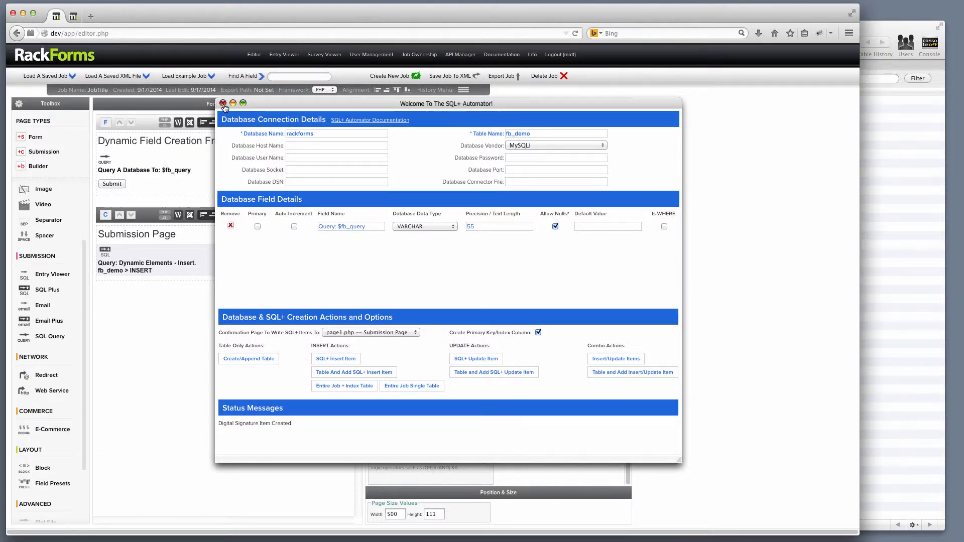
{"action": "left_click", "coordinate": [223, 103]}
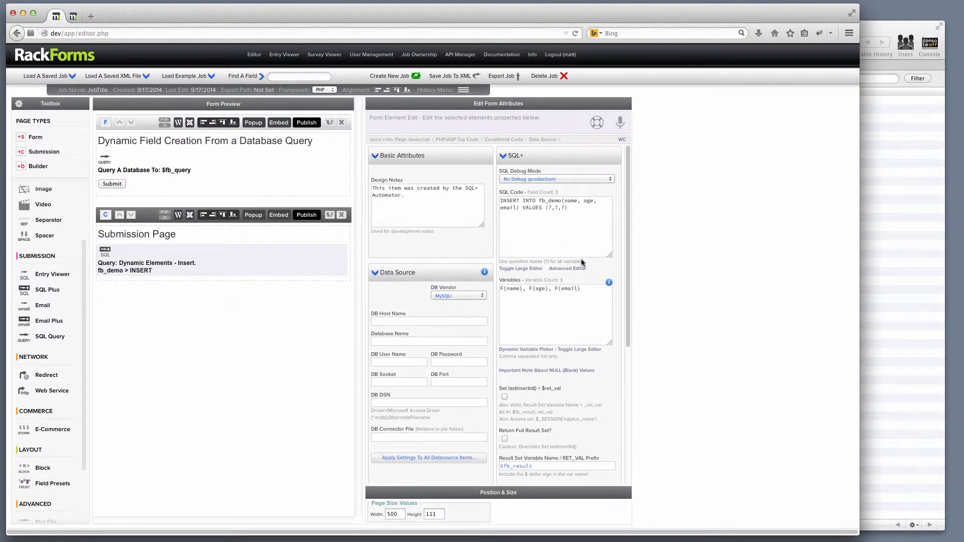
{"action": "scroll", "coordinate": [583, 262], "scroll_direction": "up", "scroll_amount": 5}
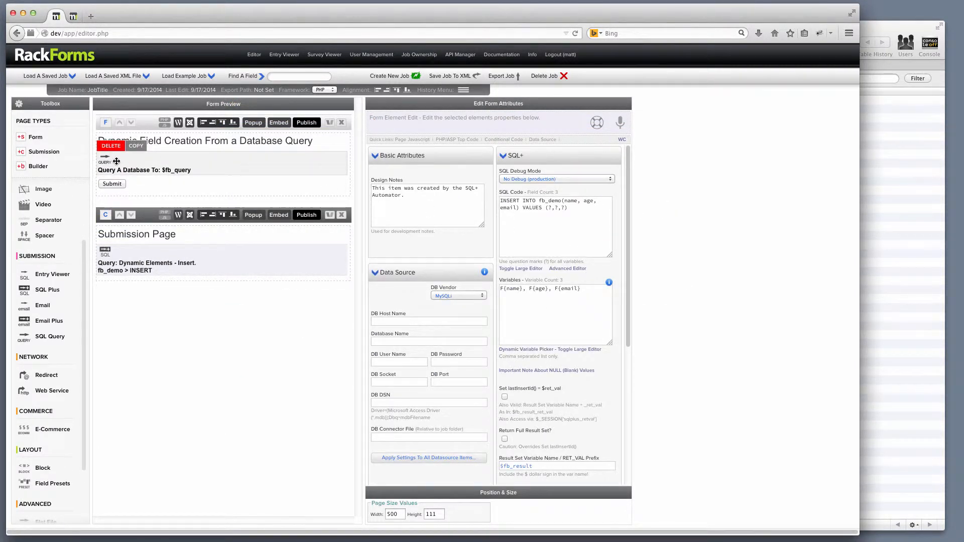
{"action": "triple_click", "coordinate": [588, 200]}
{"action": "left_click", "coordinate": [581, 220]}
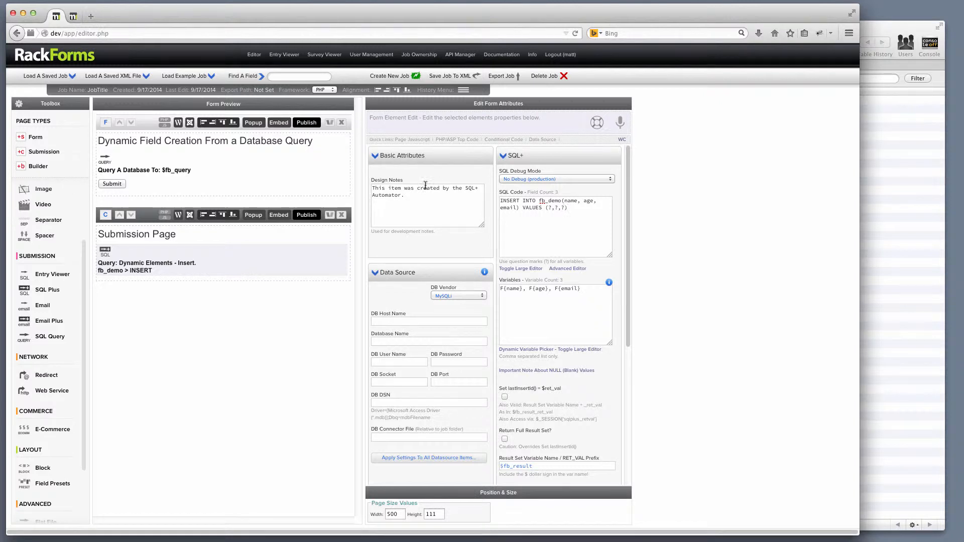
{"action": "mouse_move", "coordinate": [143, 170]}
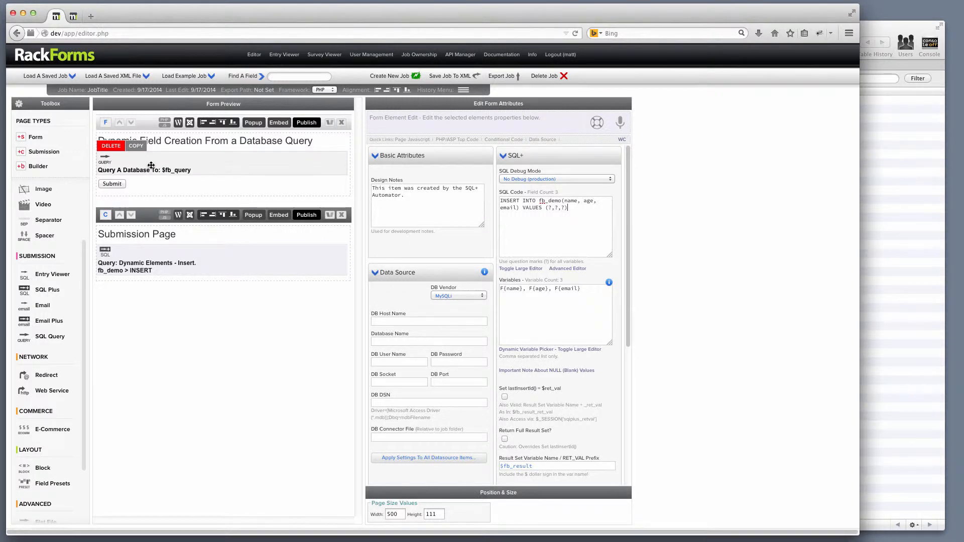
{"action": "mouse_move", "coordinate": [148, 248]}
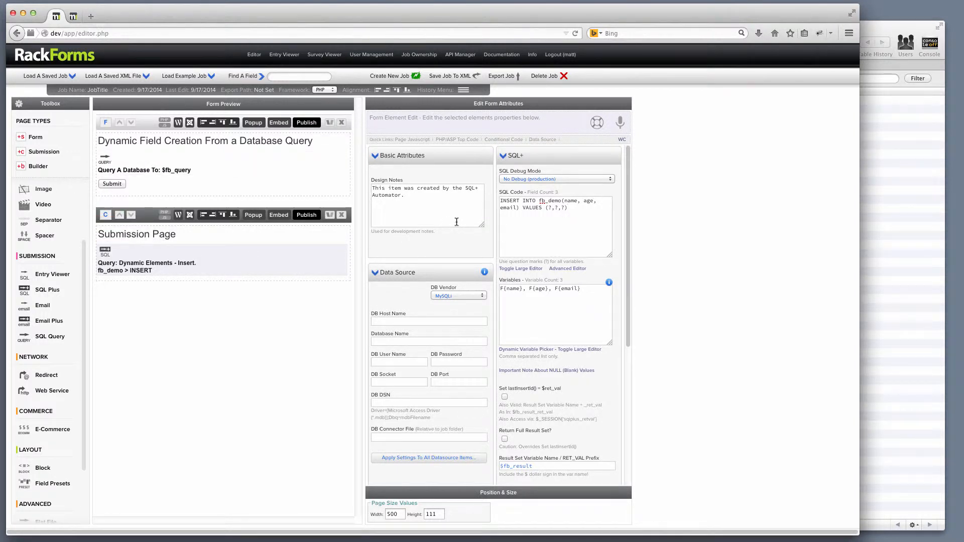
{"action": "left_click_drag", "start_coordinate": [584, 211], "coordinate": [490, 193]}
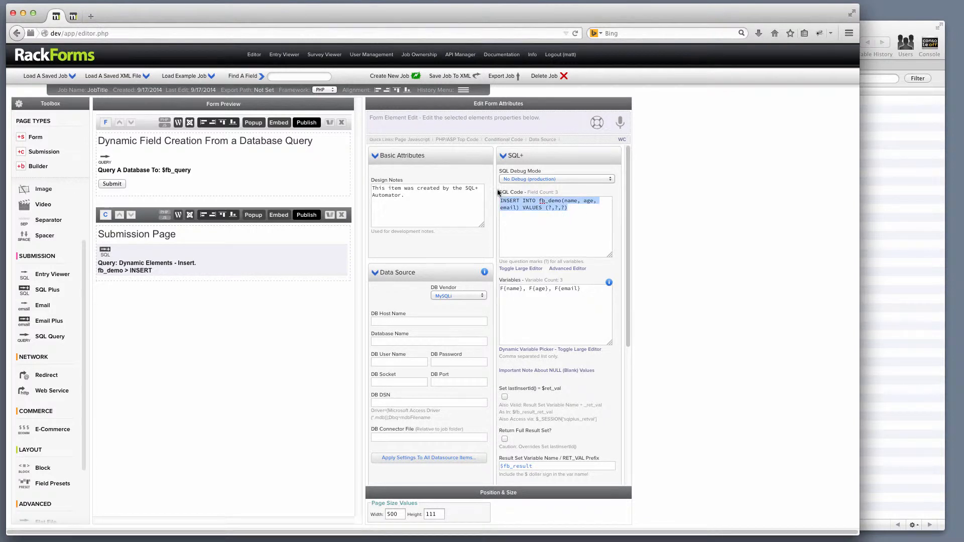
- Publish the form and submit a test entry with a name, age 78 and an e-mail address
{"action": "left_click", "coordinate": [325, 124]}
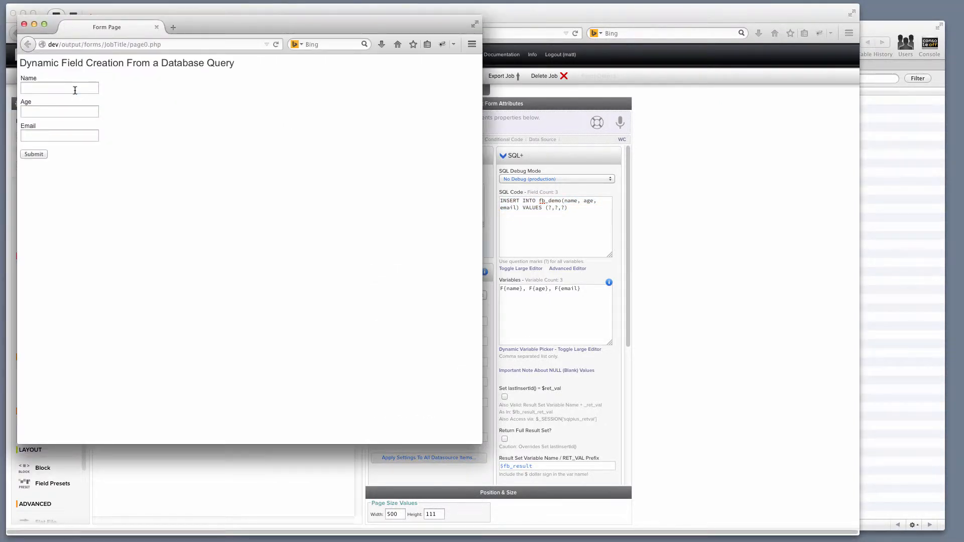
{"action": "left_click", "coordinate": [75, 90]}
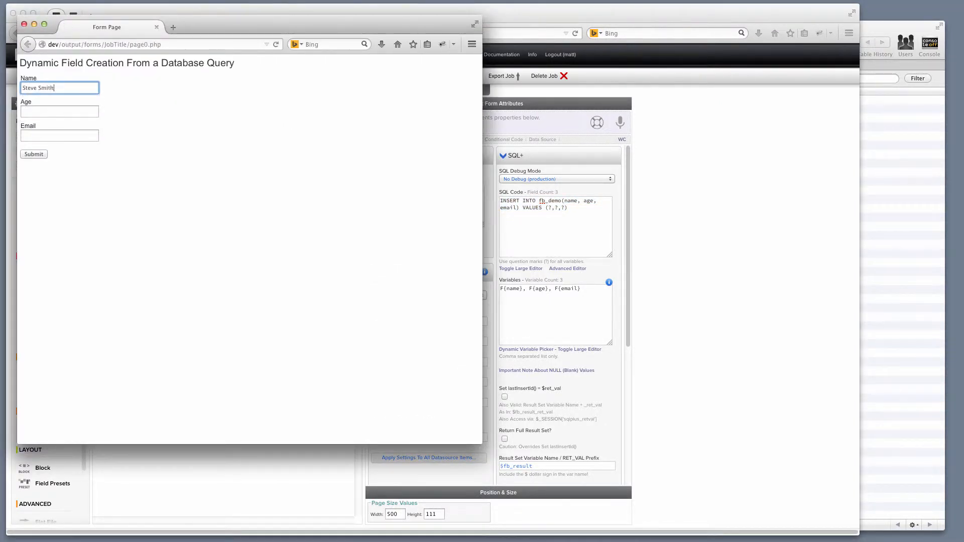
{"action": "key", "text": "Tab"}
{"action": "type", "text": "78"}
{"action": "key", "text": "Tab"}
{"action": "type", "text": "s"}
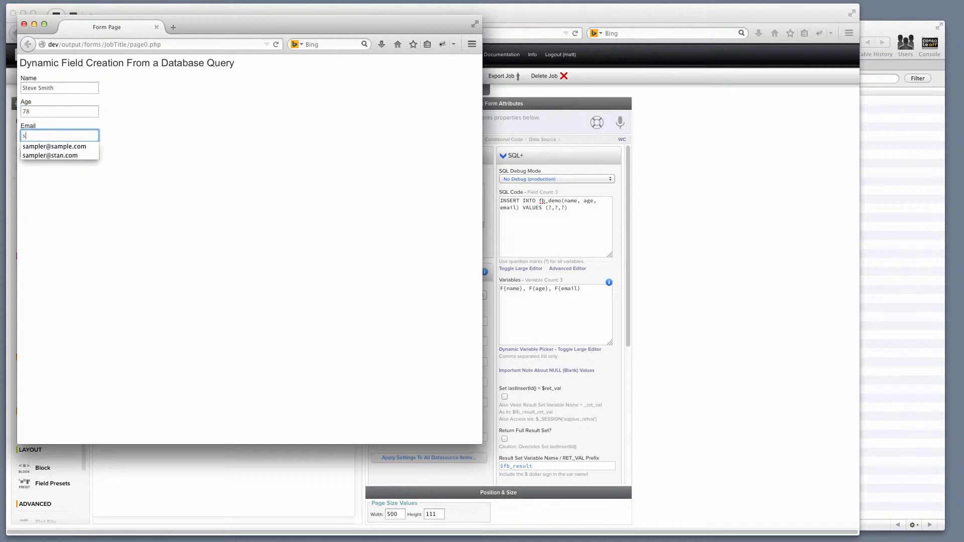
{"action": "type", "text": "ample@s"}
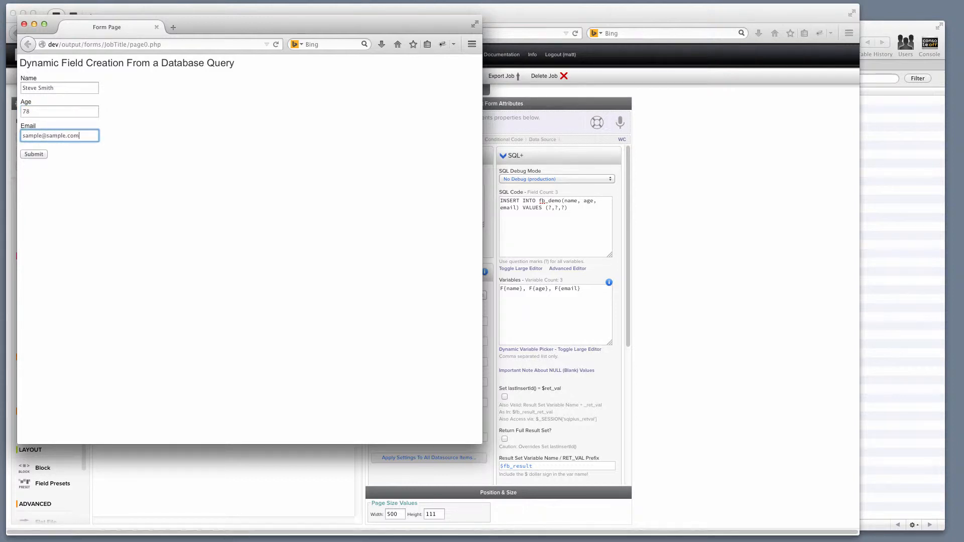
{"action": "type", "text": "ample.com"}
{"action": "left_click", "coordinate": [38, 155]}
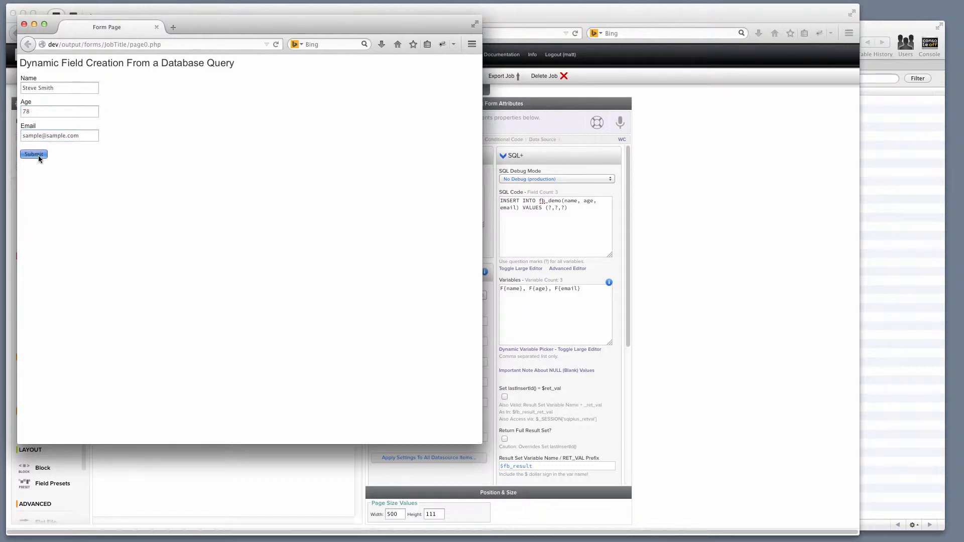
- Close the preview, confirm new row 89 with age 78 in fb_demo, and return to the editor
{"action": "left_click", "coordinate": [24, 24]}
{"action": "left_click", "coordinate": [891, 214]}
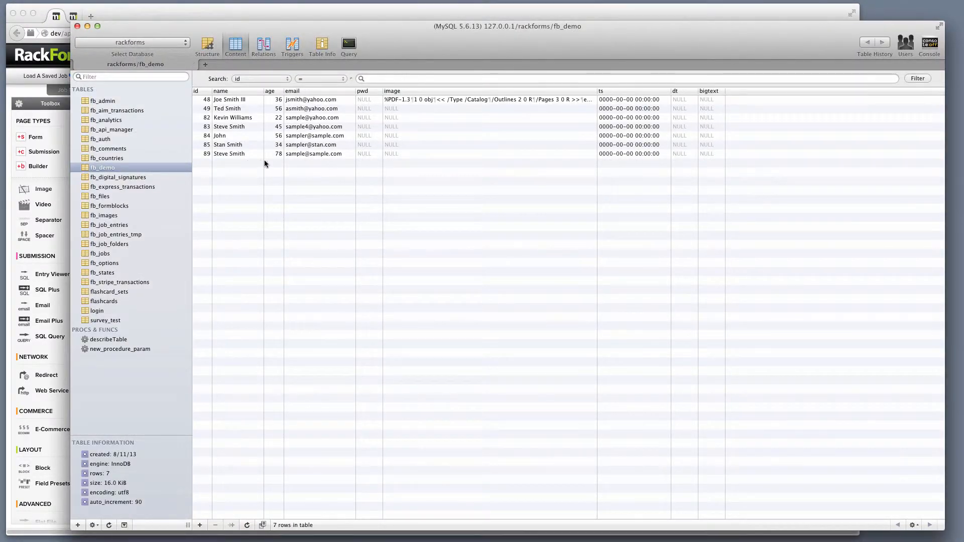
{"action": "left_click", "coordinate": [211, 15]}
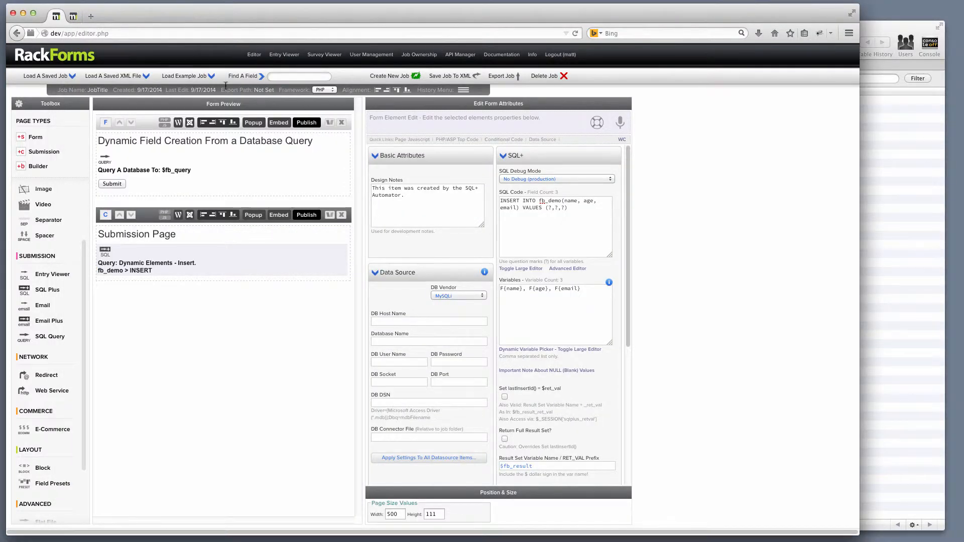
- Delete the Submission Page insert item and set the query's mode to 'Basic – Pre-Populate Fields'
{"action": "mouse_move", "coordinate": [161, 275]}
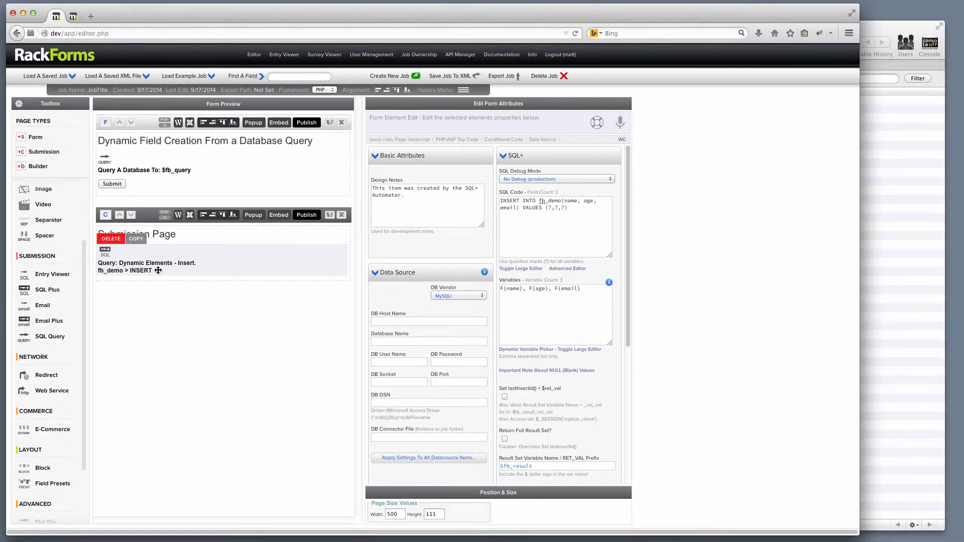
{"action": "left_click", "coordinate": [111, 238]}
{"action": "left_click", "coordinate": [151, 170]}
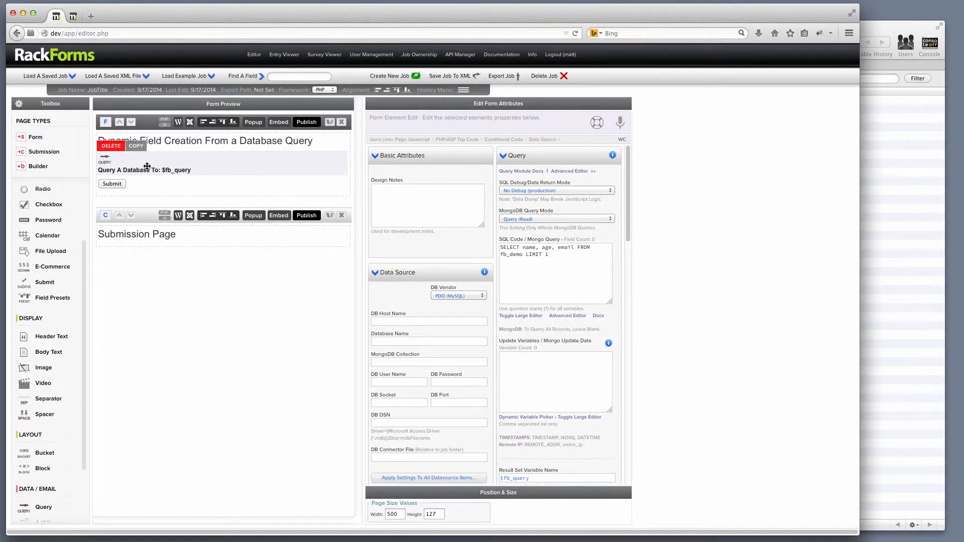
{"action": "scroll", "coordinate": [563, 317], "scroll_direction": "down", "scroll_amount": 2}
{"action": "scroll", "coordinate": [563, 317], "scroll_direction": "down", "scroll_amount": 10}
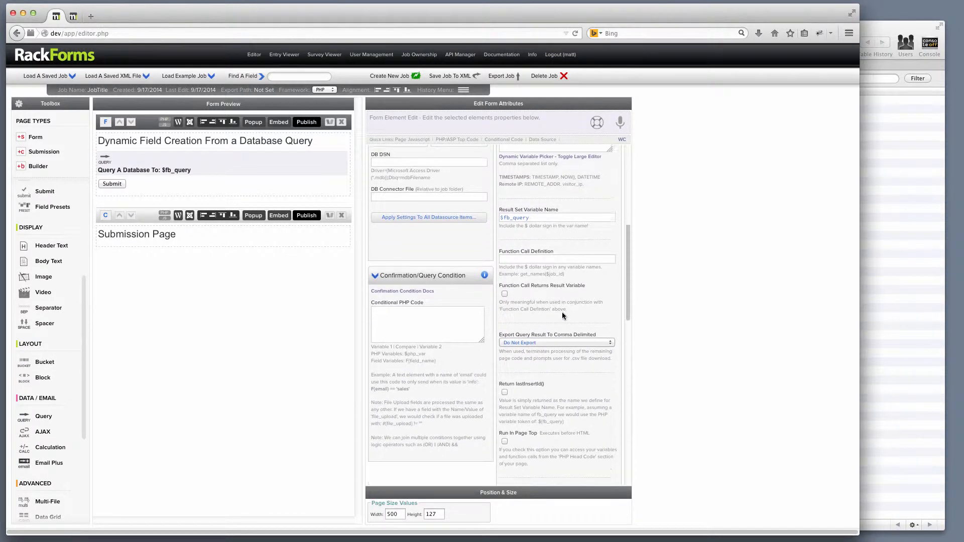
{"action": "left_click", "coordinate": [532, 367]}
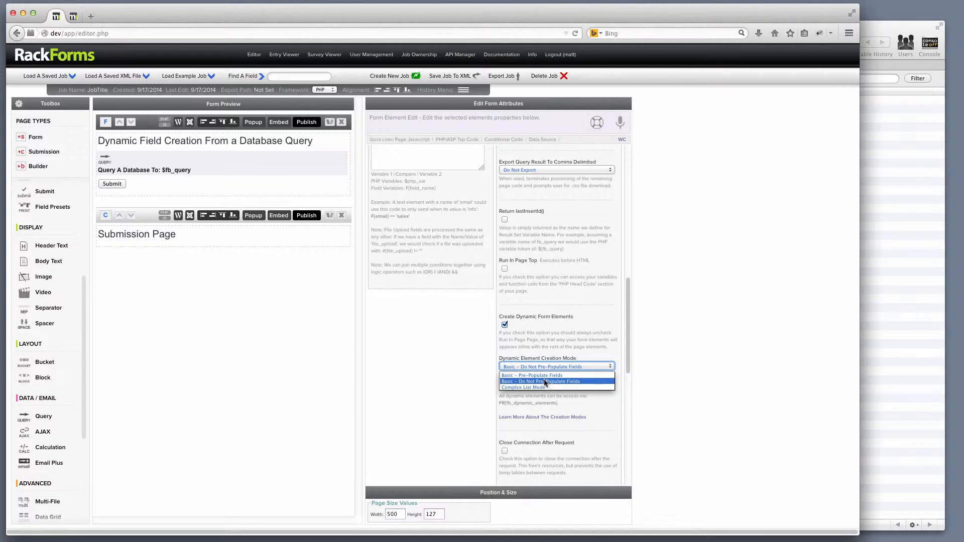
{"action": "left_click", "coordinate": [544, 375]}
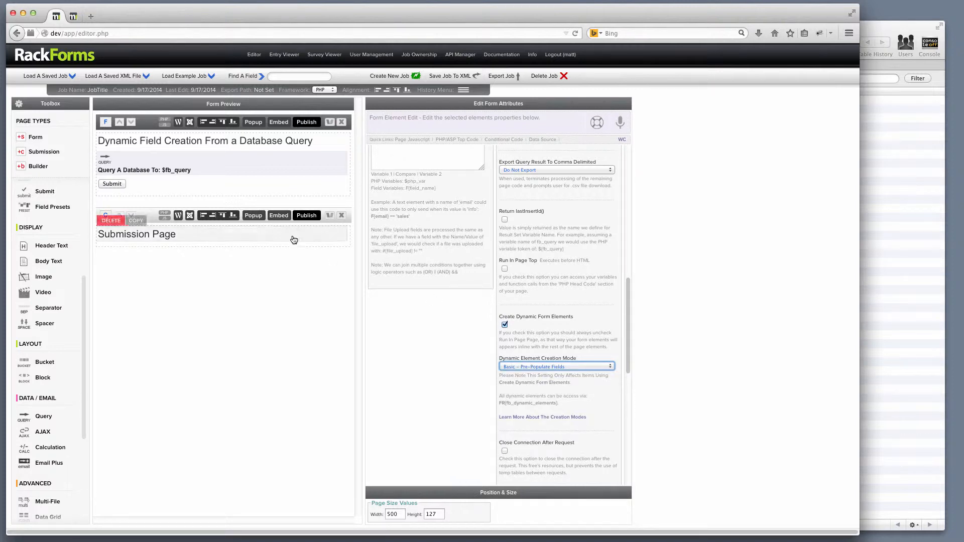
- Add id to the query so it reads SELECT id, name, age, email FROM fb_demo LIMIT 1
{"action": "scroll", "coordinate": [559, 271], "scroll_direction": "up", "scroll_amount": 5}
{"action": "scroll", "coordinate": [559, 271], "scroll_direction": "up", "scroll_amount": 3}
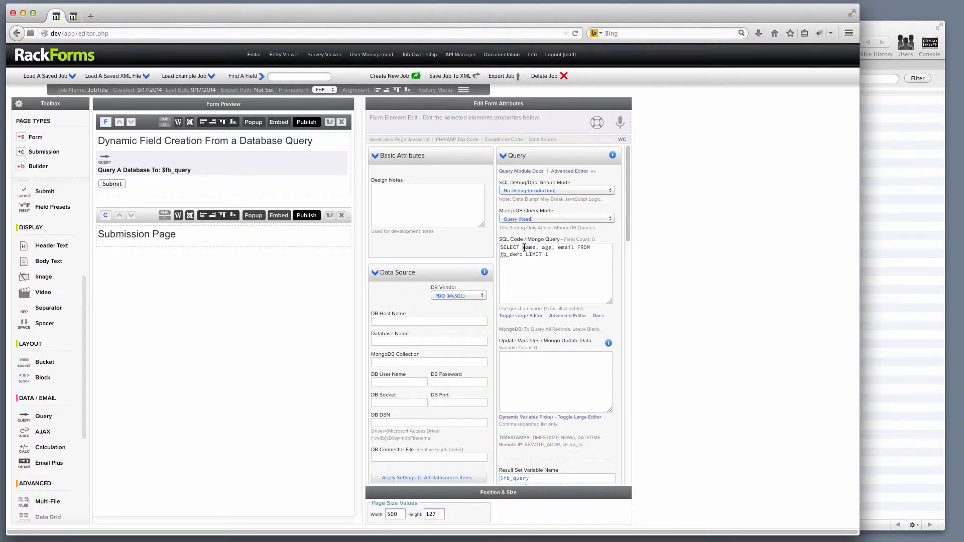
{"action": "left_click", "coordinate": [524, 248]}
{"action": "type", "text": "id,"}
{"action": "left_click", "coordinate": [895, 202]}
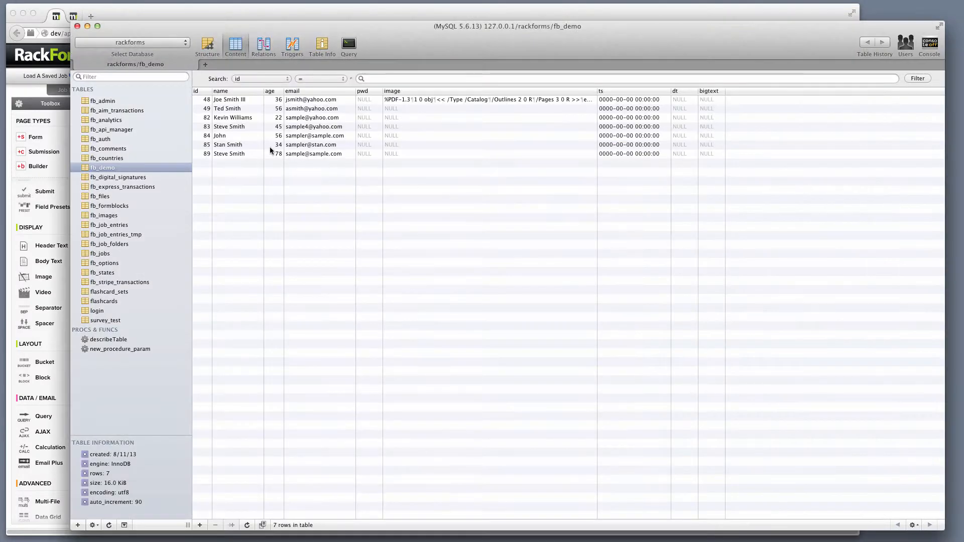
{"action": "left_click", "coordinate": [231, 17]}
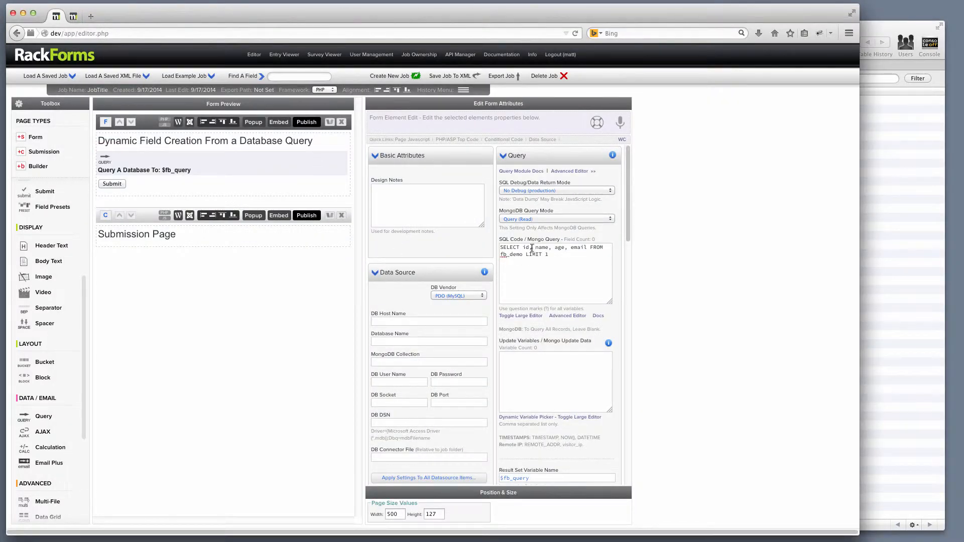
{"action": "scroll", "coordinate": [530, 313], "scroll_direction": "down", "scroll_amount": 10}
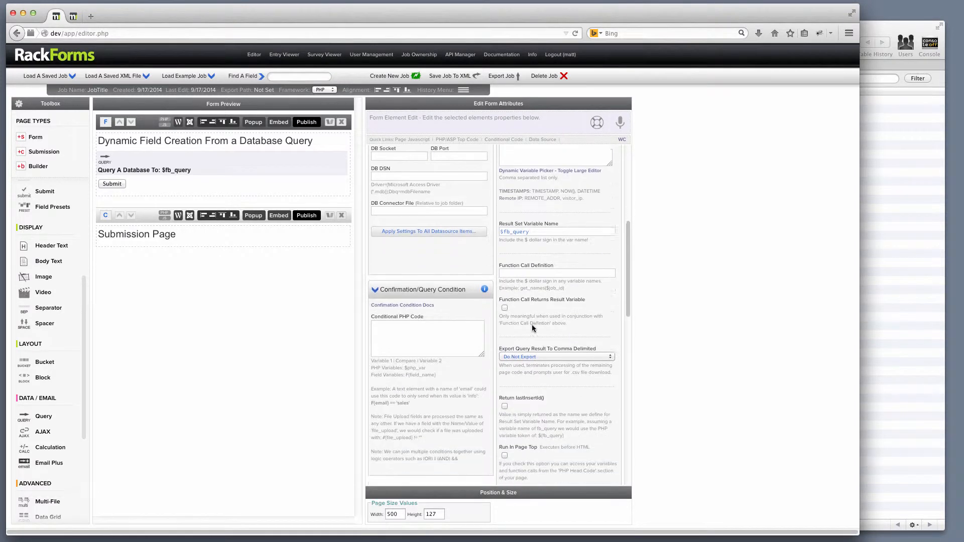
- Generate an SQL+ update item for table fb_demo with the SQL+ Automator
{"action": "right_click", "coordinate": [190, 159]}
{"action": "left_click", "coordinate": [255, 236]}
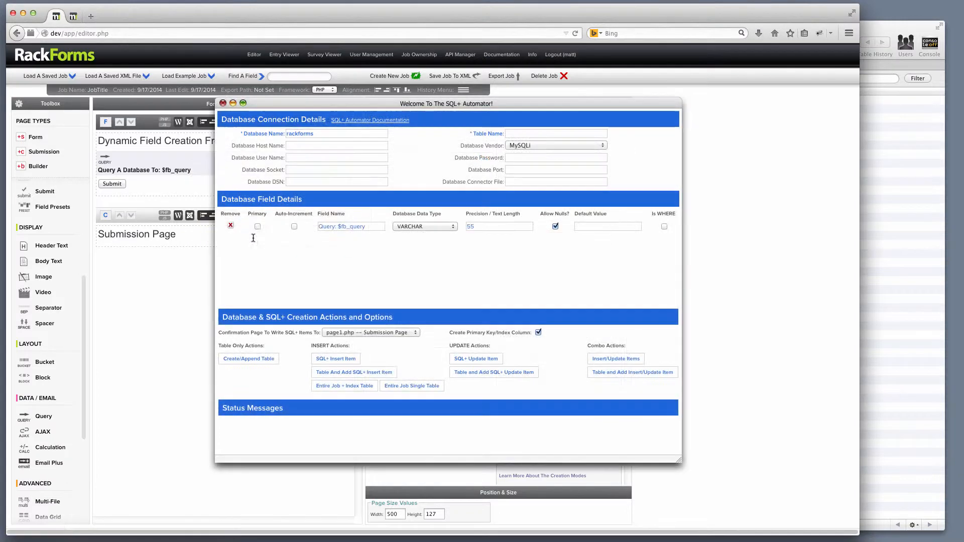
{"action": "left_click", "coordinate": [517, 132]}
{"action": "type", "text": "fb_demo"}
{"action": "left_click", "coordinate": [338, 363]}
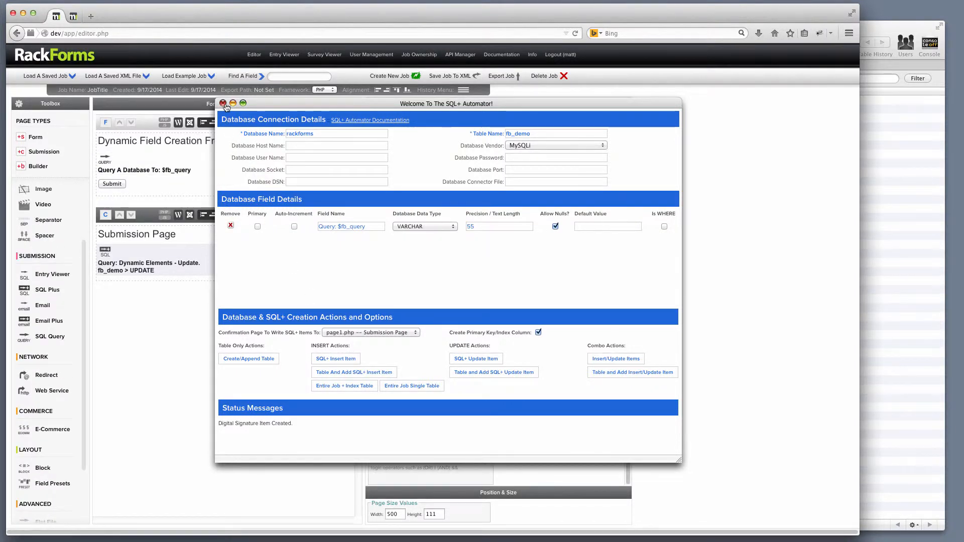
{"action": "left_click", "coordinate": [223, 104]}
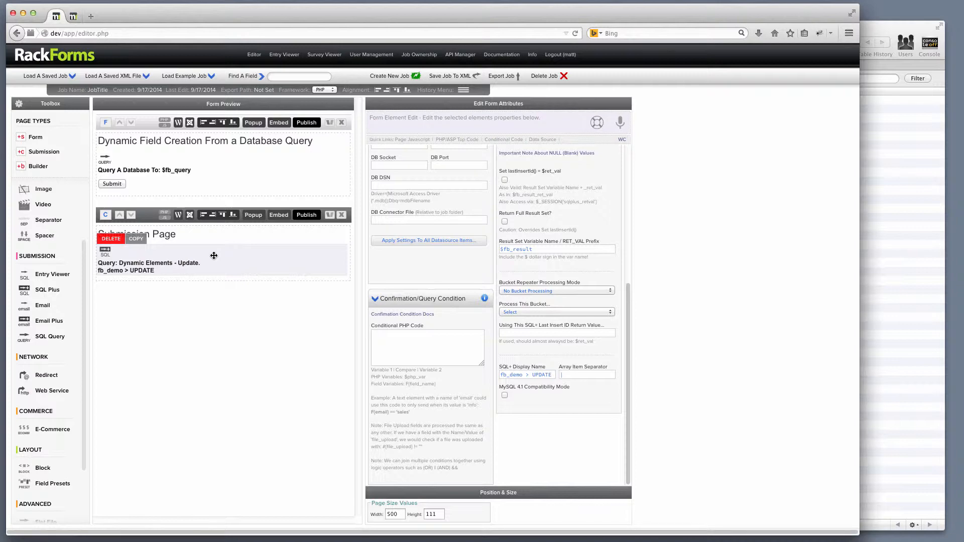
{"action": "scroll", "coordinate": [563, 292], "scroll_direction": "up", "scroll_amount": 5}
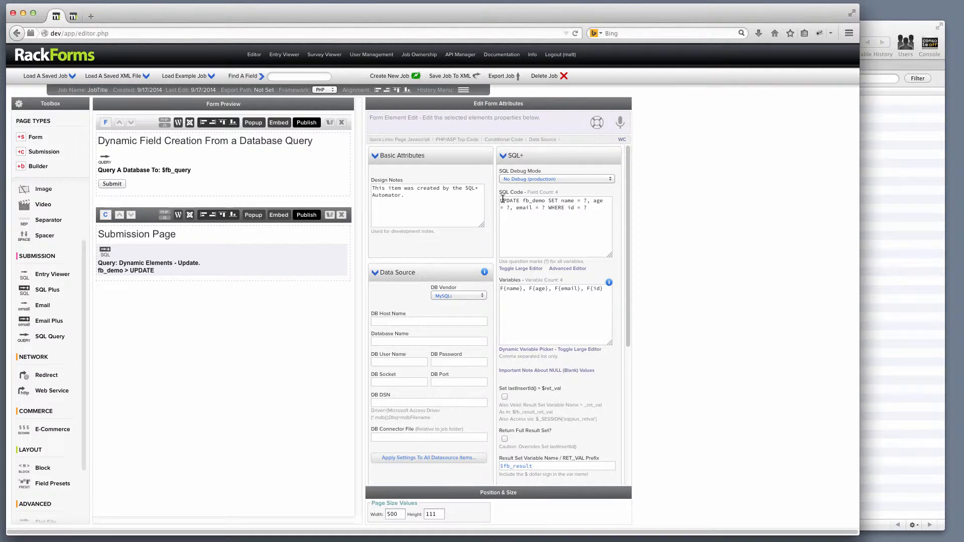
- Publish, shorten the pre-filled Name and submit, then close the preview and bring up fb_demo
{"action": "left_click", "coordinate": [307, 123]}
{"action": "left_click", "coordinate": [78, 88]}
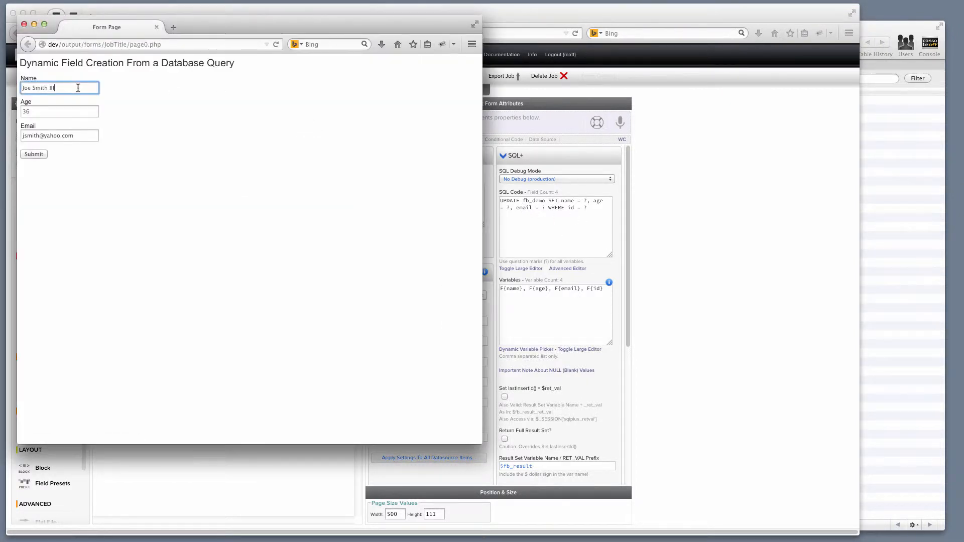
{"action": "key", "text": "BackSpace"}
{"action": "key", "text": "BackSpace"}
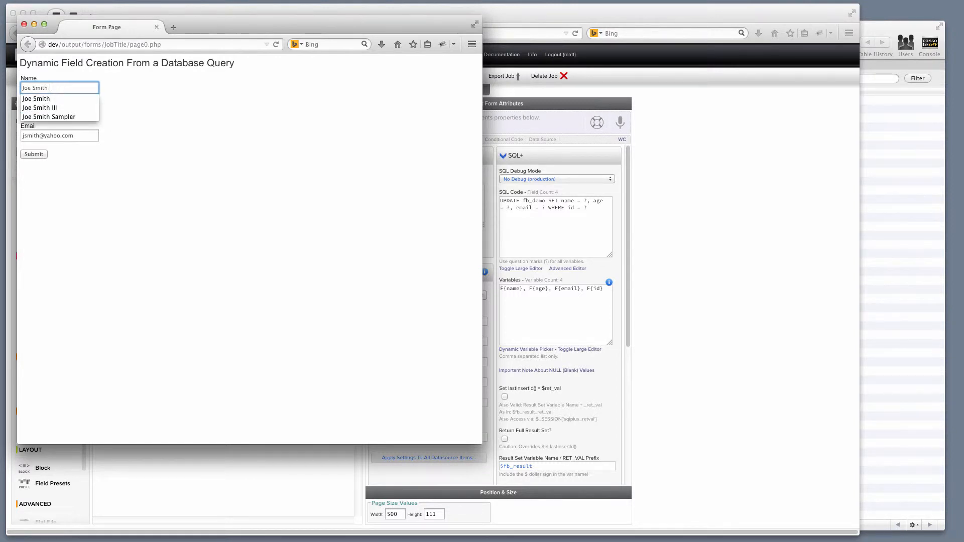
{"action": "left_click", "coordinate": [33, 109]}
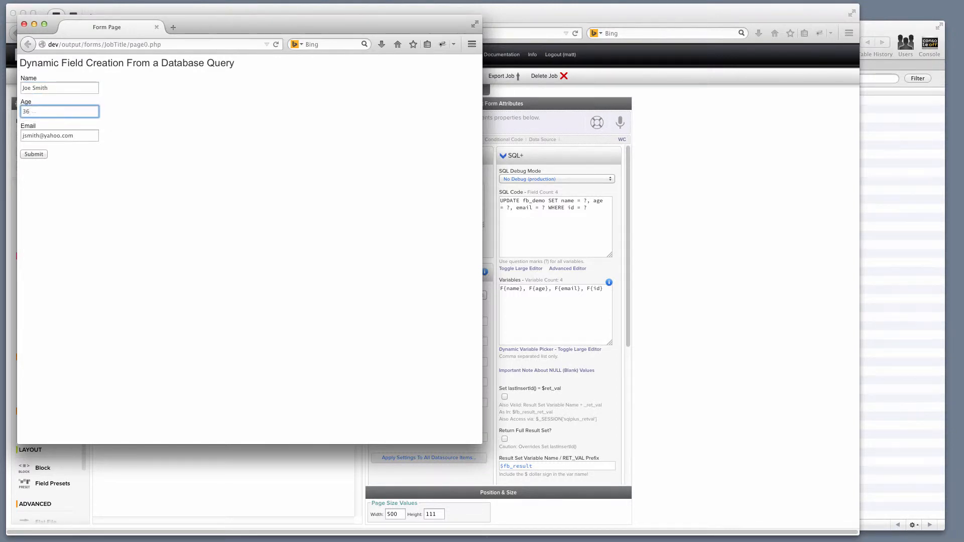
{"action": "left_click", "coordinate": [30, 155]}
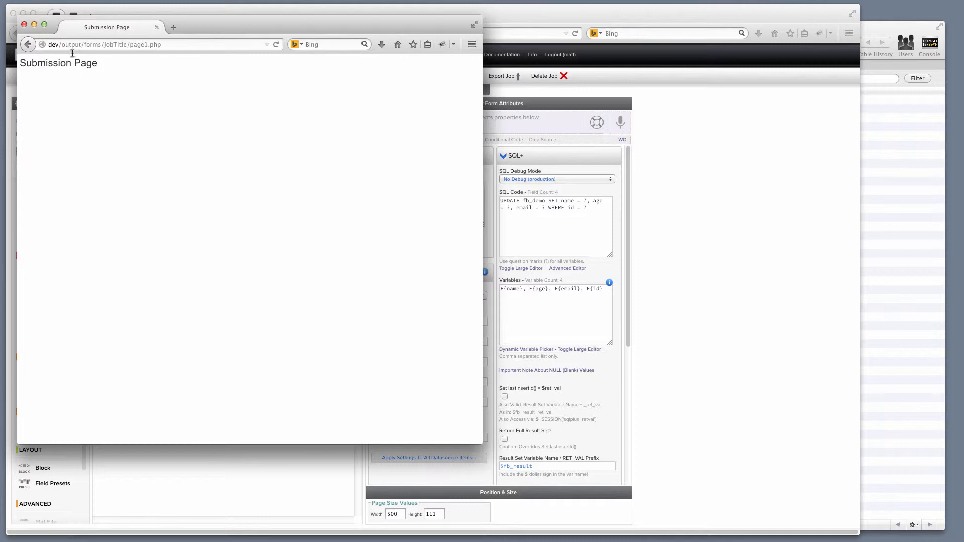
{"action": "key", "text": "super+w"}
{"action": "left_click", "coordinate": [867, 159]}
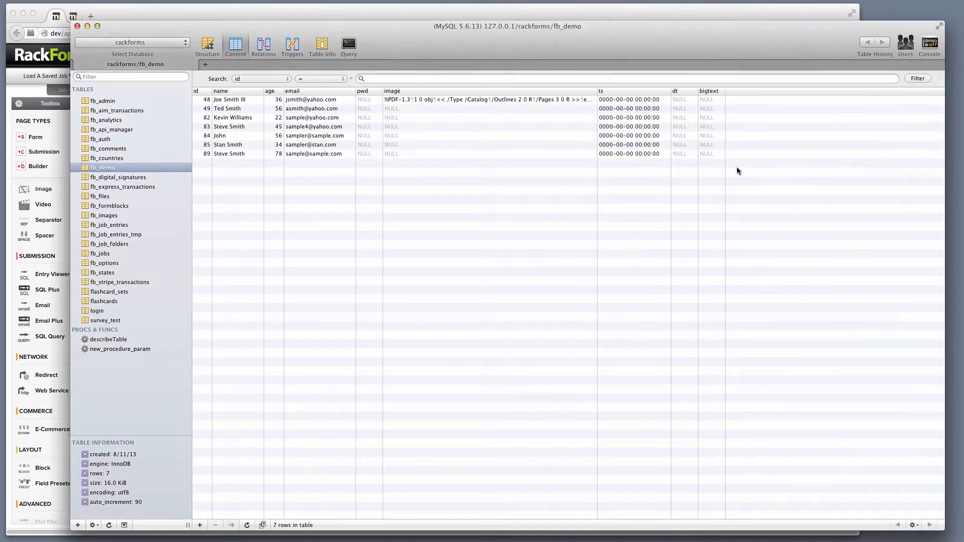
- Reload fb_demo to confirm the first row shows the edited name and age 37, then return to RackForms
{"action": "key", "text": "super+r"}
{"action": "left_click", "coordinate": [298, 16]}
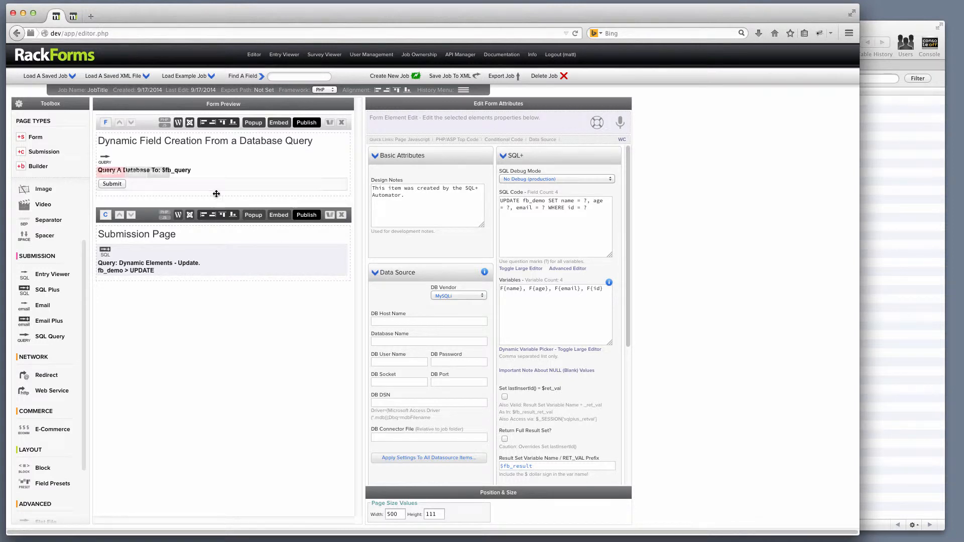
- Select the first form page in Form Preview to show its Page Properties
{"action": "mouse_move", "coordinate": [184, 168]}
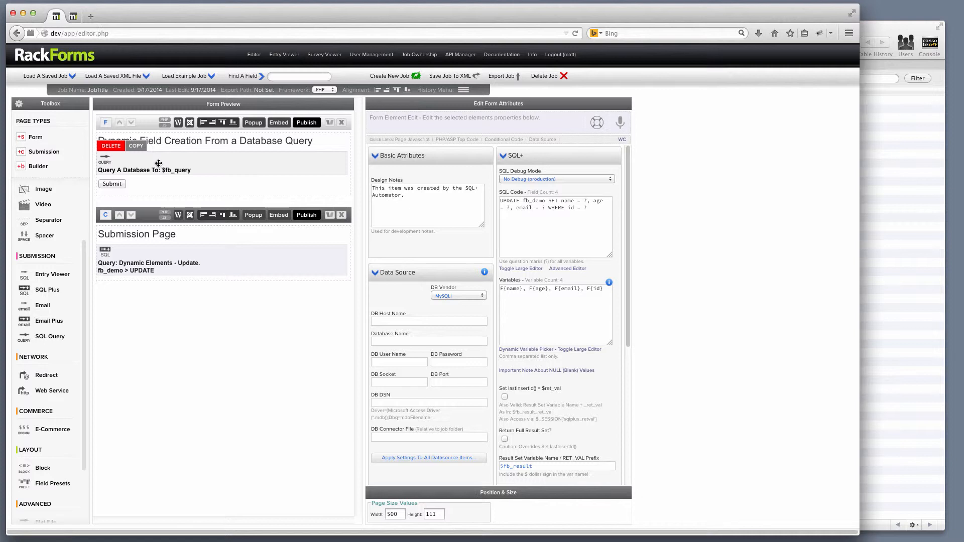
{"action": "left_click", "coordinate": [149, 123]}
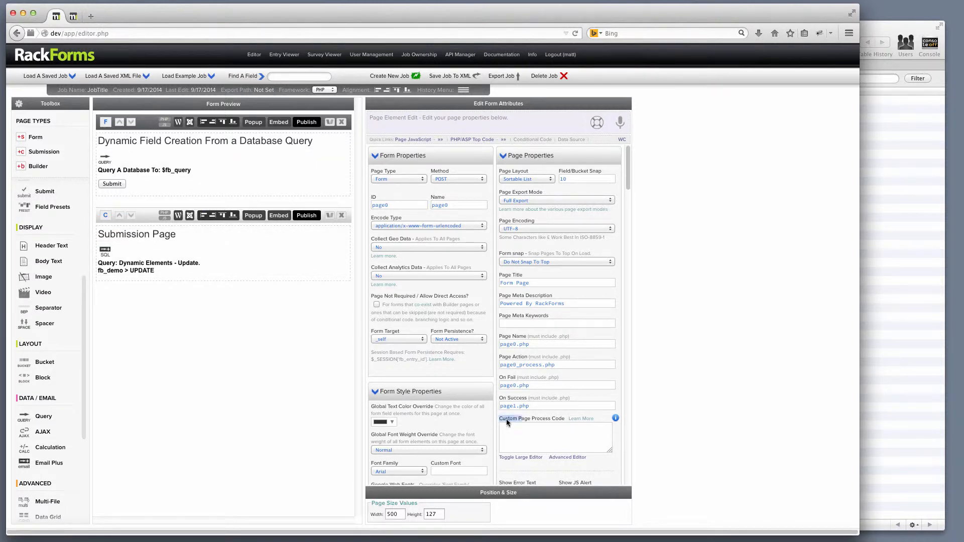
{"action": "left_click", "coordinate": [558, 431]}
{"action": "left_click_drag", "start_coordinate": [560, 365], "coordinate": [493, 360]}
{"action": "mouse_move", "coordinate": [146, 183]}
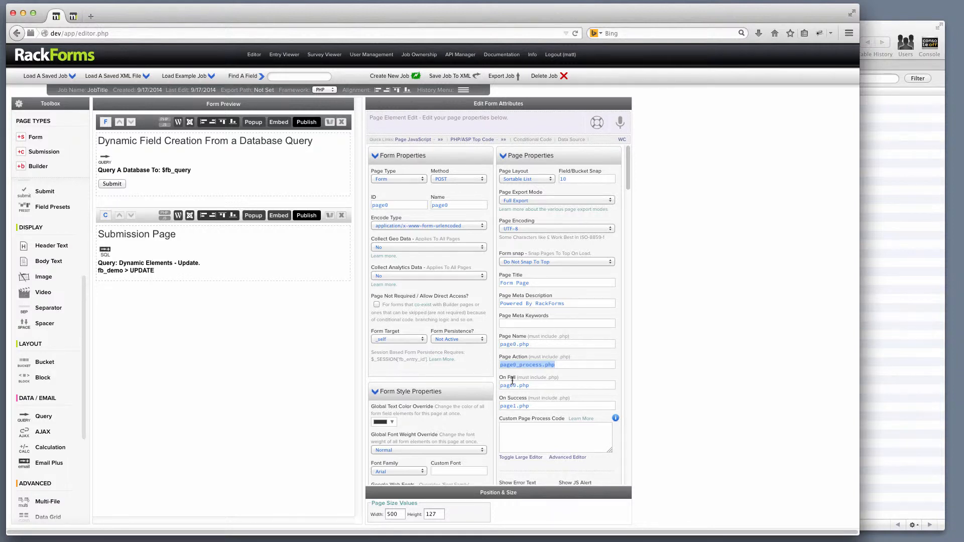
{"action": "double_click", "coordinate": [535, 385]}
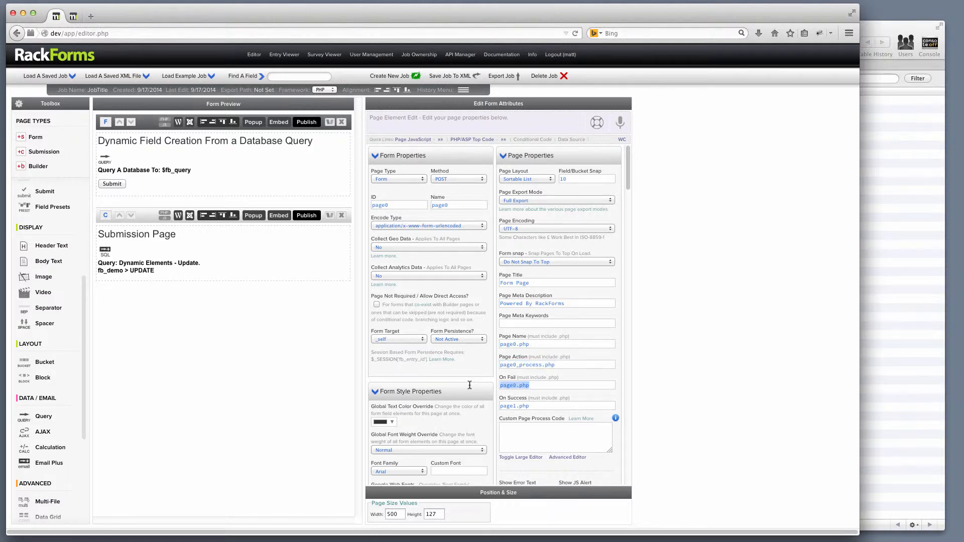
{"action": "left_click", "coordinate": [544, 386]}
{"action": "left_click_drag", "start_coordinate": [544, 385], "coordinate": [499, 385]}
{"action": "mouse_move", "coordinate": [144, 137]}
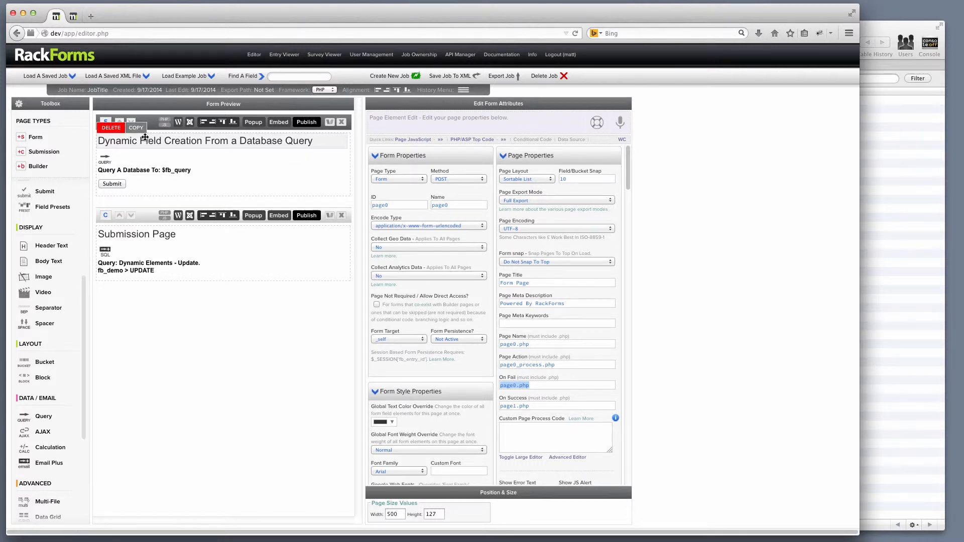
{"action": "left_click", "coordinate": [539, 405]}
{"action": "left_click_drag", "start_coordinate": [547, 405], "coordinate": [457, 405]}
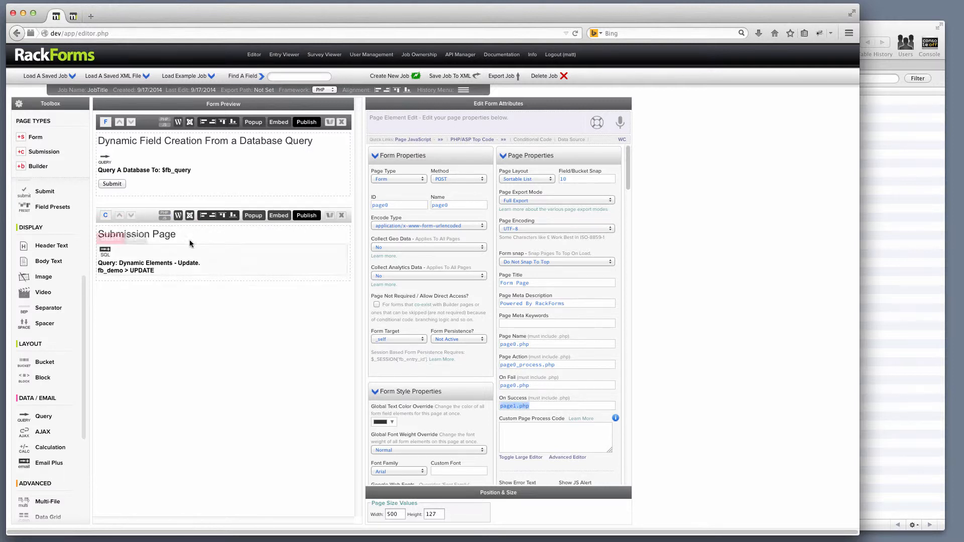
{"action": "left_click", "coordinate": [530, 439]}
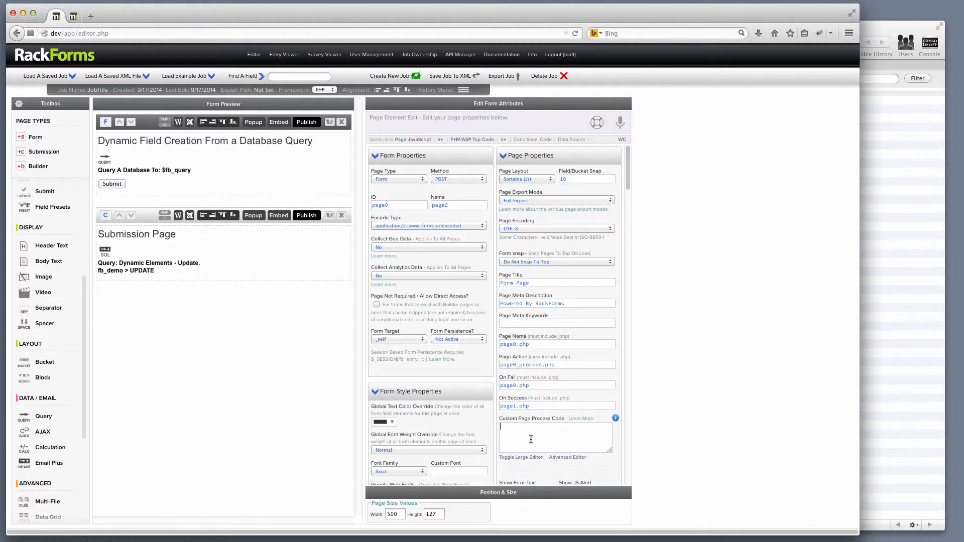
- Add 'die;' as the page's custom process code and publish the job
{"action": "type", "text": "die;"}
{"action": "left_click", "coordinate": [304, 123]}
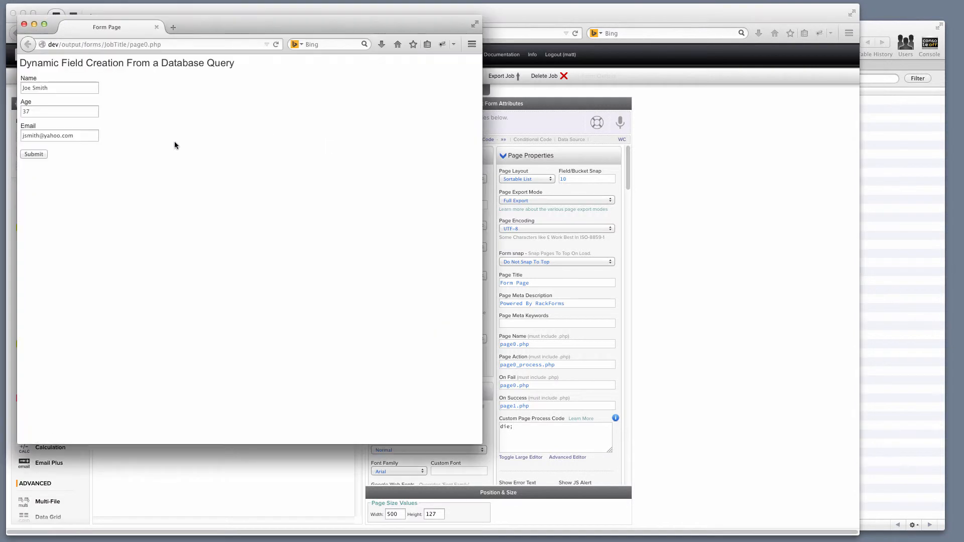
- Submit the preview form and confirm it stops on a blank page0_process.php
{"action": "left_click", "coordinate": [43, 152]}
{"action": "left_click", "coordinate": [131, 45]}
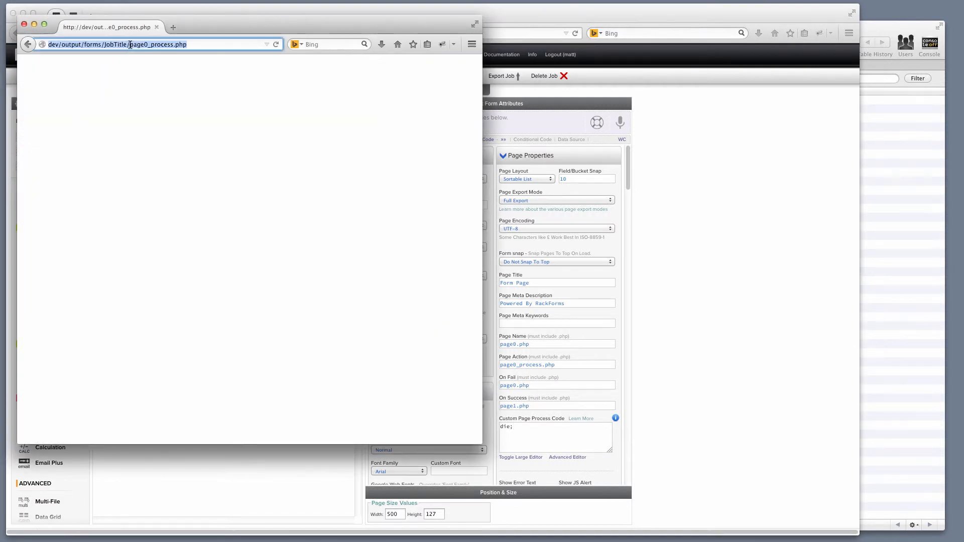
{"action": "left_click", "coordinate": [131, 44]}
{"action": "left_click_drag", "start_coordinate": [130, 44], "coordinate": [198, 44]}
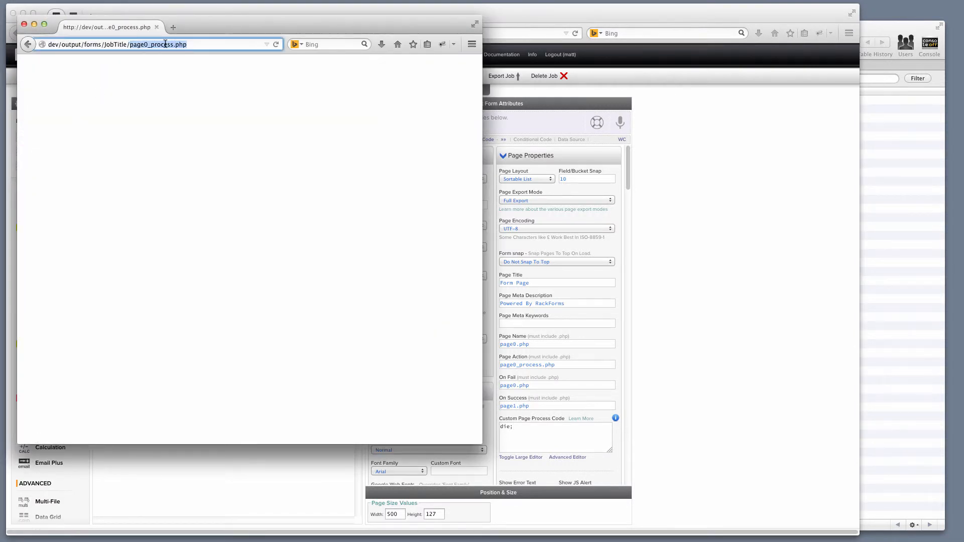
{"action": "left_click", "coordinate": [24, 24]}
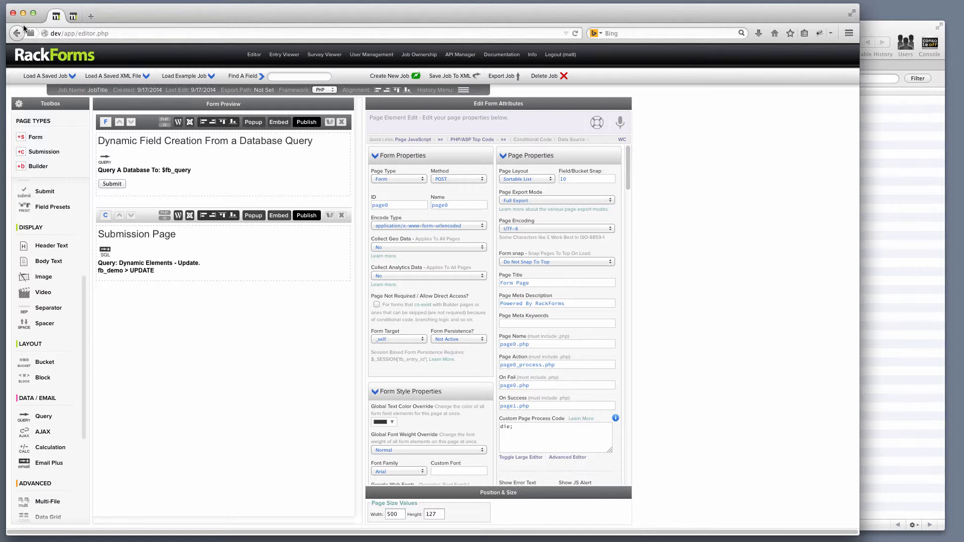
- Review the page0_process.php page action and the On Success target page1.php
{"action": "left_click_drag", "start_coordinate": [561, 365], "coordinate": [505, 365]}
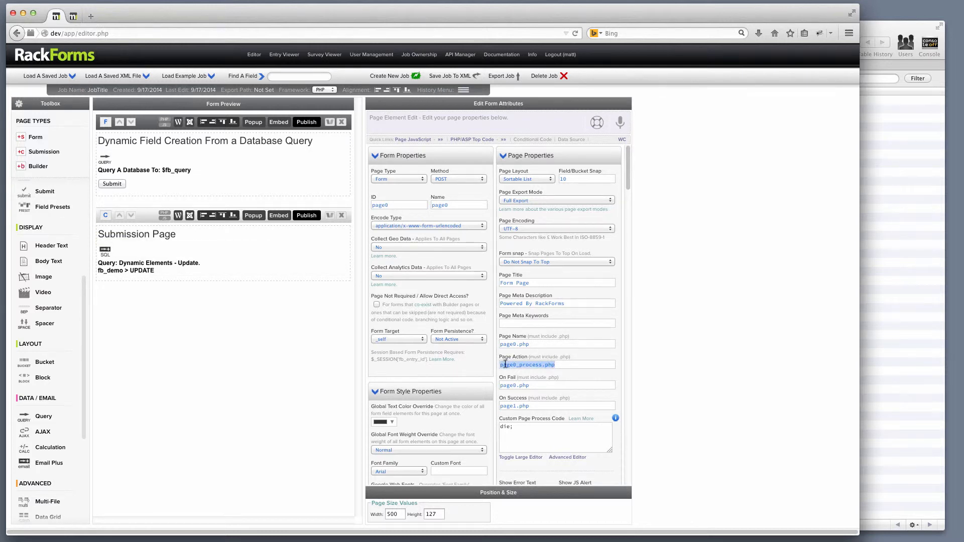
{"action": "left_click_drag", "start_coordinate": [549, 406], "coordinate": [476, 406]}
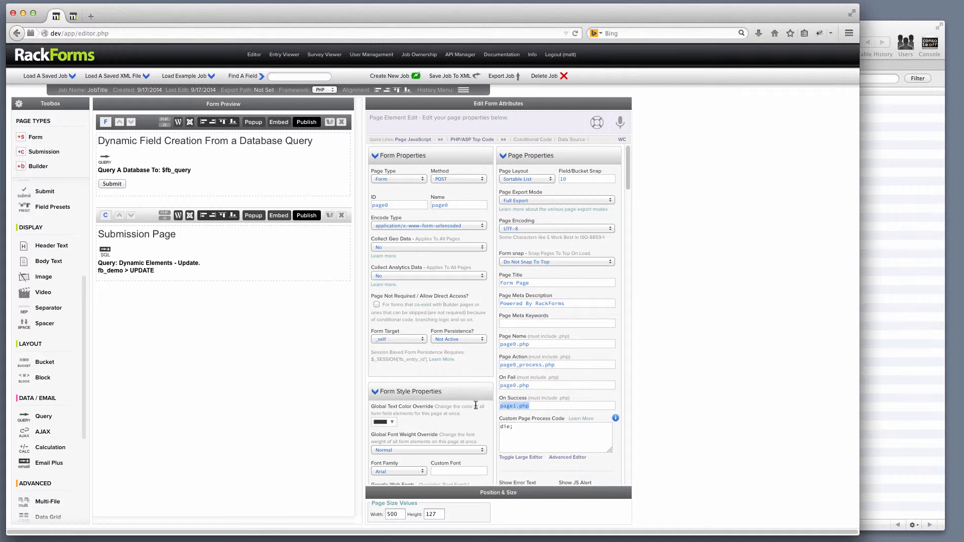
{"action": "left_click", "coordinate": [542, 407]}
{"action": "left_click_drag", "start_coordinate": [532, 386], "coordinate": [478, 400]}
{"action": "left_click_drag", "start_coordinate": [574, 363], "coordinate": [470, 363]}
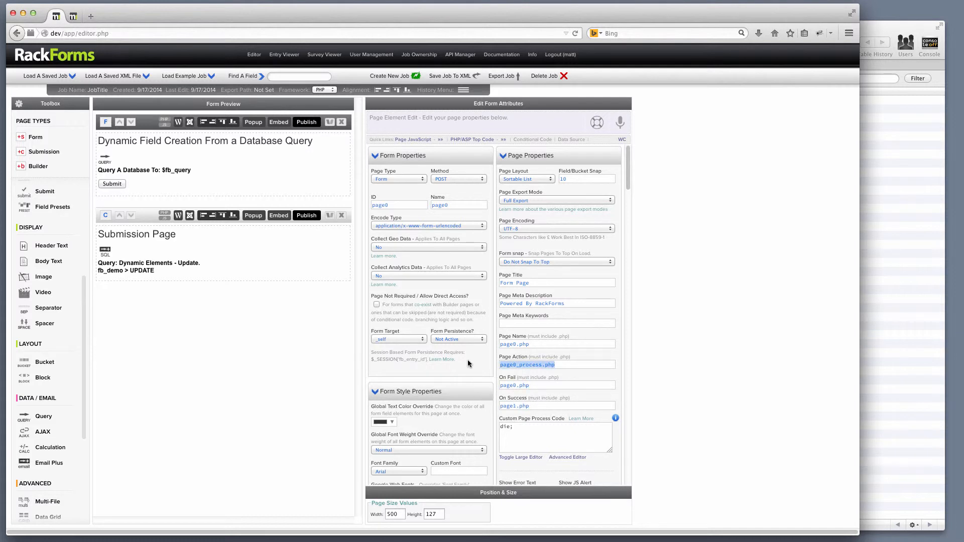
- Insert an echo of the name field above the die; line in the process code
{"action": "left_click", "coordinate": [502, 425]}
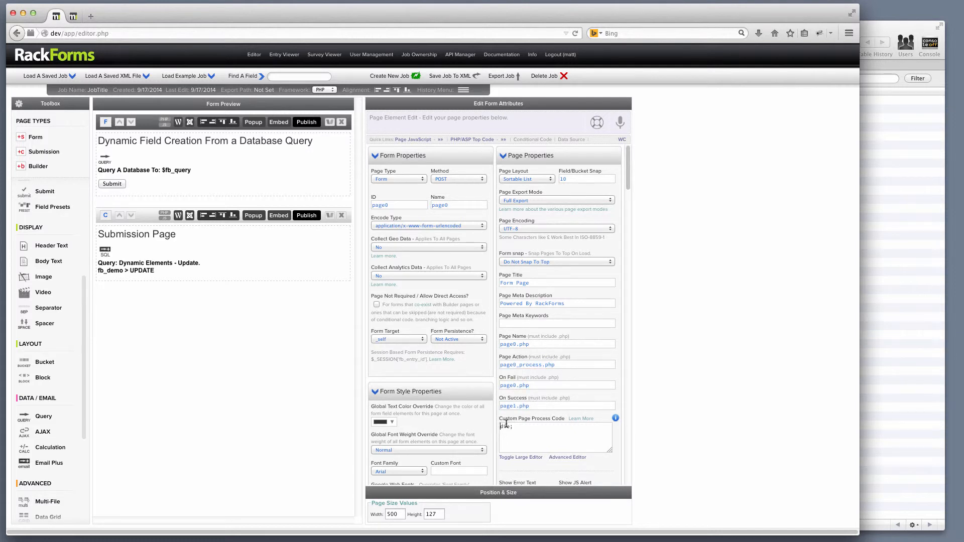
{"action": "key", "text": "Return"}
{"action": "key", "text": "Return"}
{"action": "type", "text": "echo"}
{"action": "type", "text": " P("}
{"action": "type", "text": "name};"}
- Republish and submit the preview, confirming the process page prints the submitted name
{"action": "left_click", "coordinate": [302, 123]}
{"action": "left_click", "coordinate": [37, 154]}
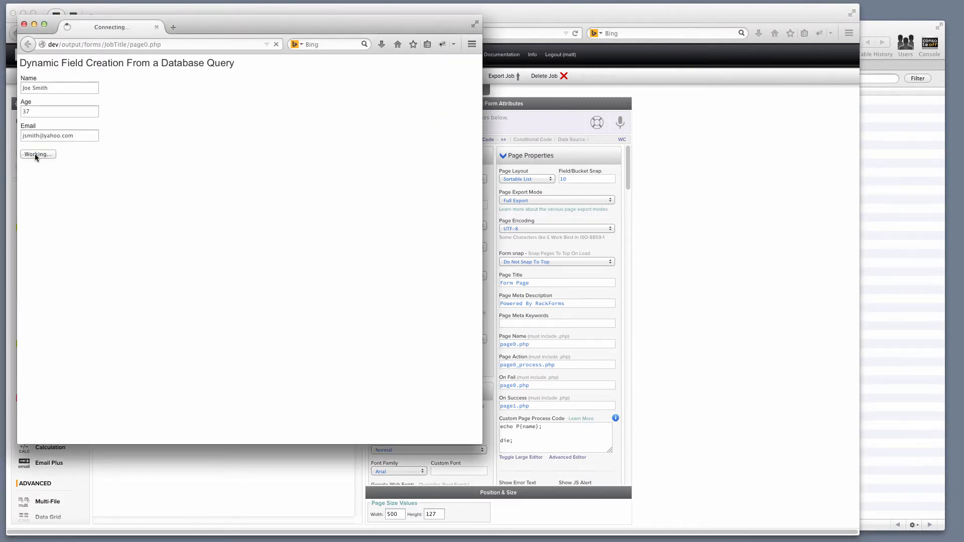
{"action": "left_click_drag", "start_coordinate": [59, 64], "coordinate": [12, 66]}
{"action": "left_click", "coordinate": [73, 73]}
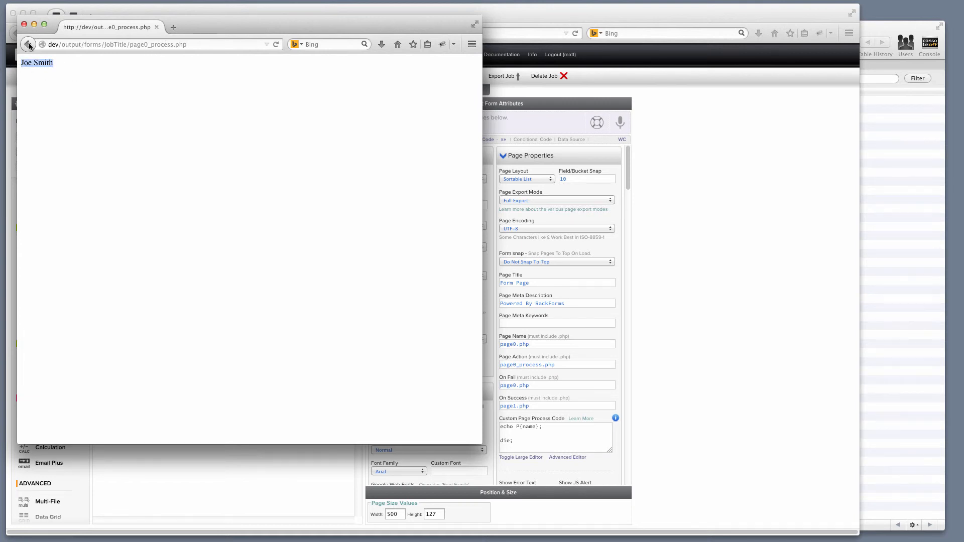
- Go back to the form, close the preview, and select all the custom process code
{"action": "left_click", "coordinate": [28, 45]}
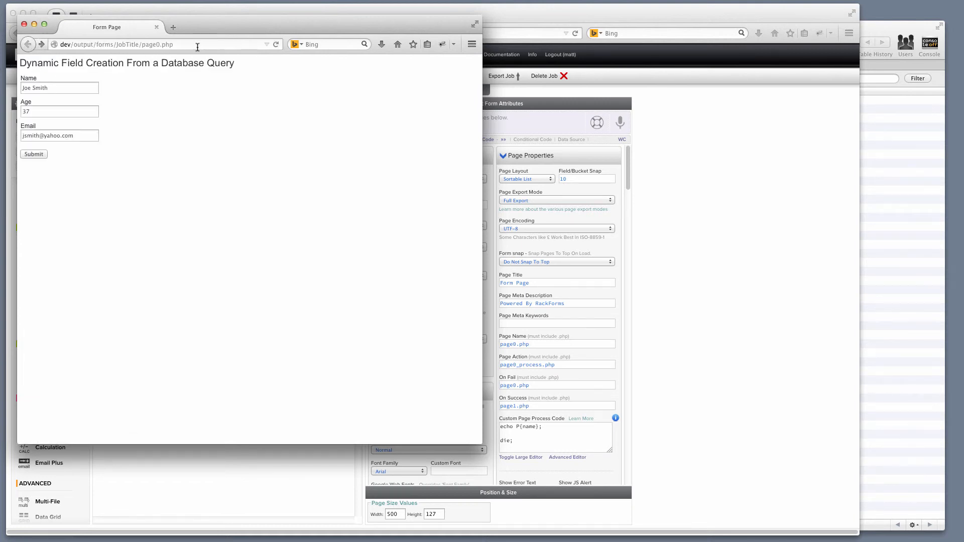
{"action": "left_click", "coordinate": [24, 24]}
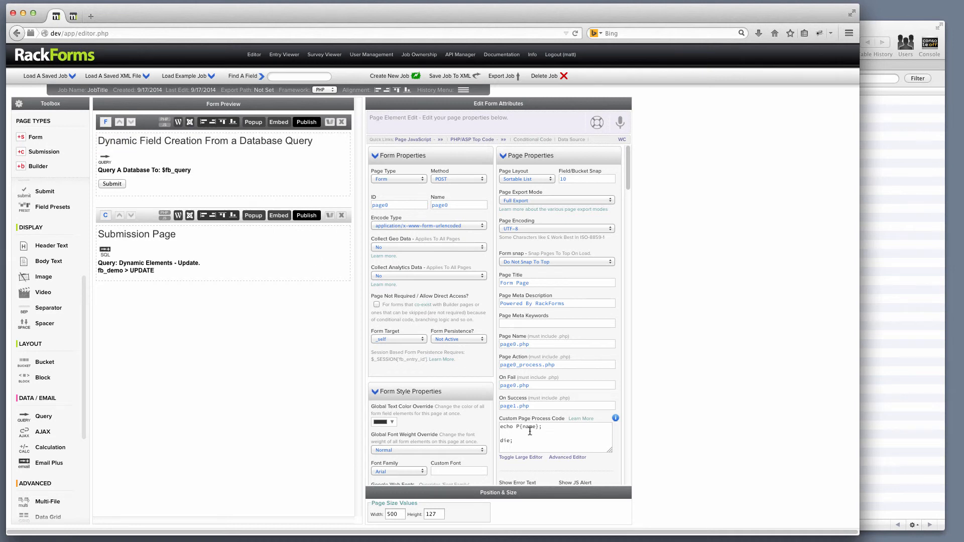
{"action": "left_click_drag", "start_coordinate": [533, 445], "coordinate": [479, 417]}
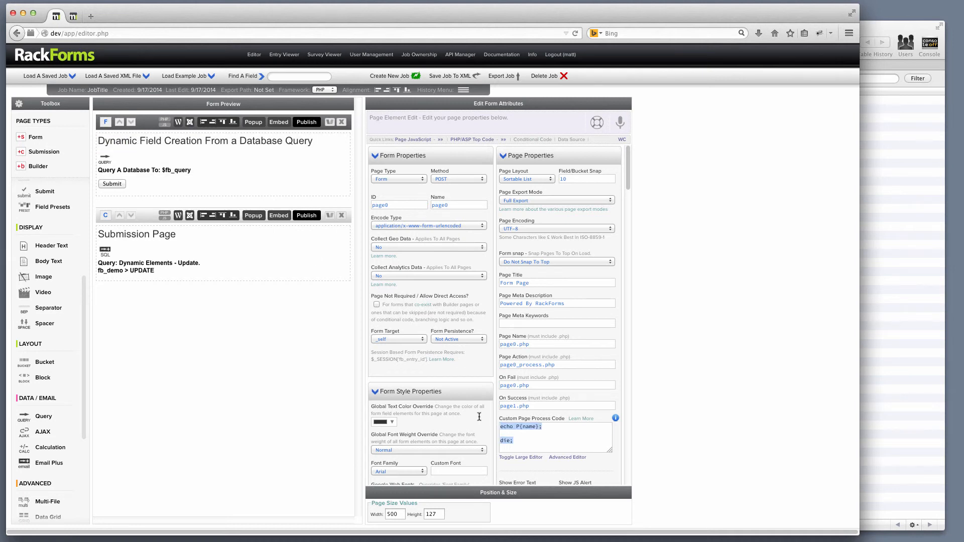